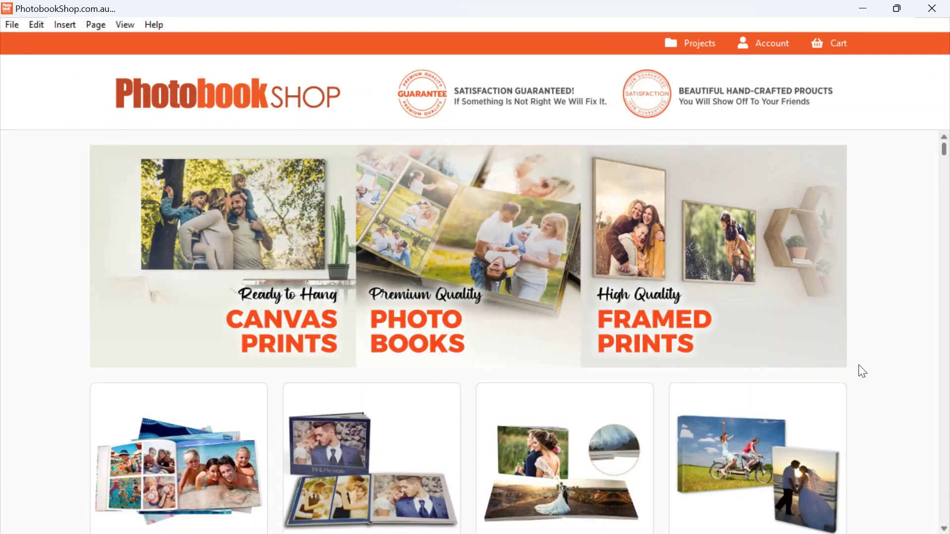
Create a 40-page Coastal 26cm x 33cm Landscape Photobook from the Standard Collections.
{"action": "scroll", "coordinate": [263, 237], "scroll_direction": "down", "scroll_amount": 4}
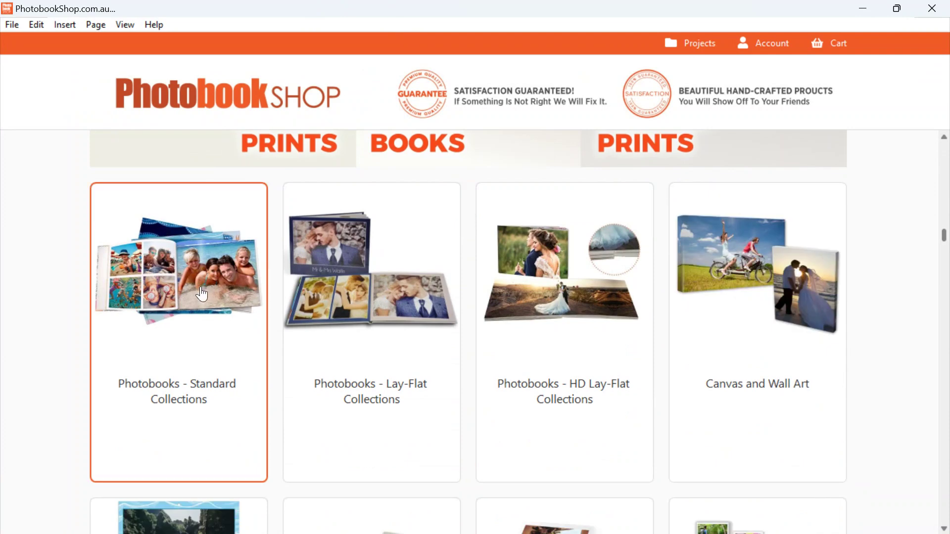
{"action": "left_click", "coordinate": [202, 295]}
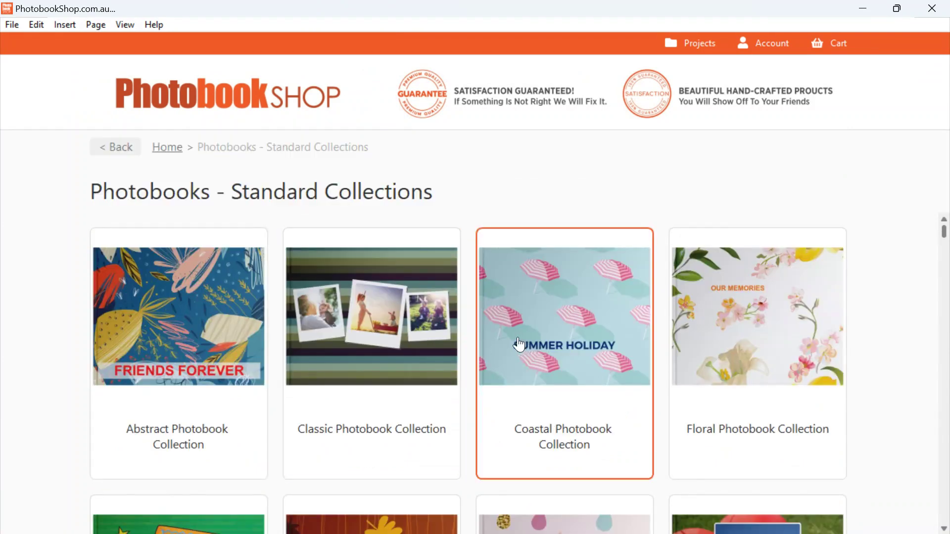
{"action": "left_click", "coordinate": [558, 327]}
{"action": "scroll", "coordinate": [431, 320], "scroll_direction": "down", "scroll_amount": 1}
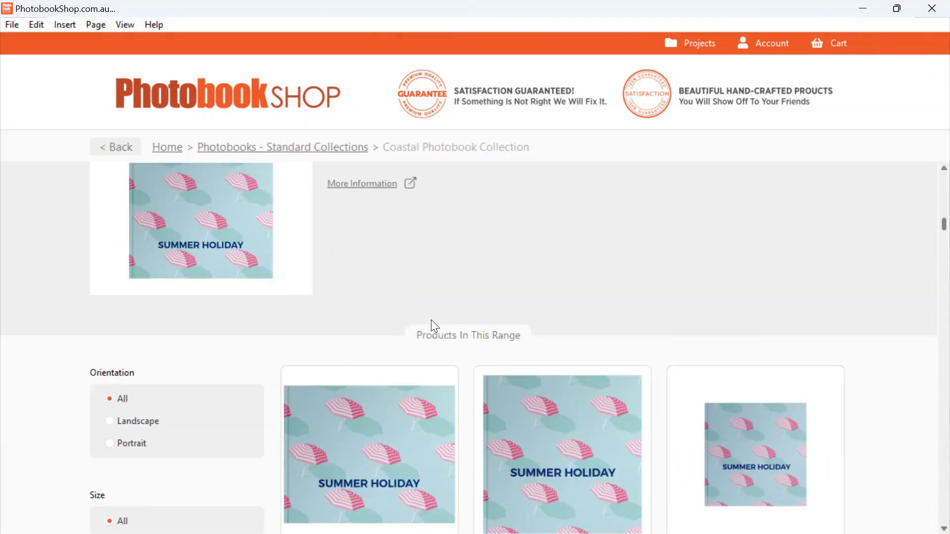
{"action": "scroll", "coordinate": [432, 322], "scroll_direction": "down", "scroll_amount": 2}
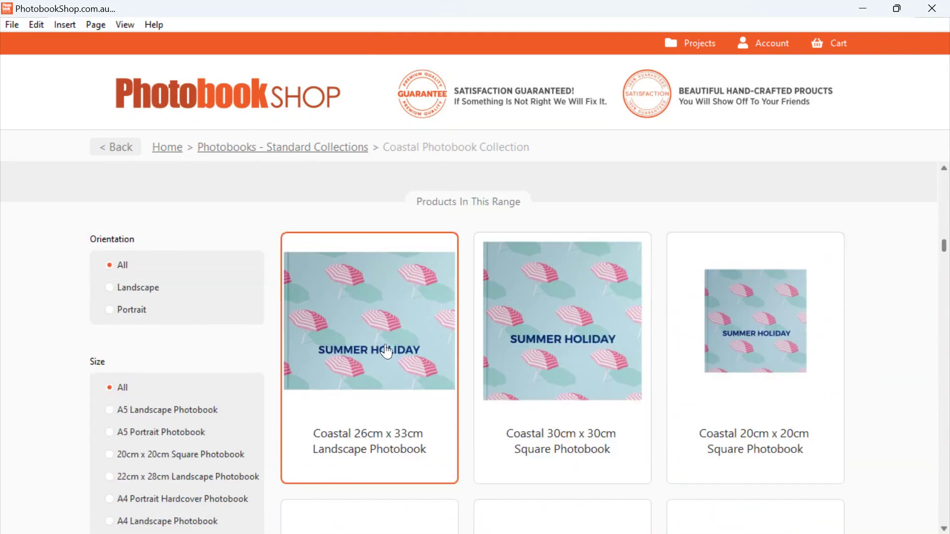
{"action": "left_click", "coordinate": [387, 352]}
{"action": "left_click", "coordinate": [706, 304]}
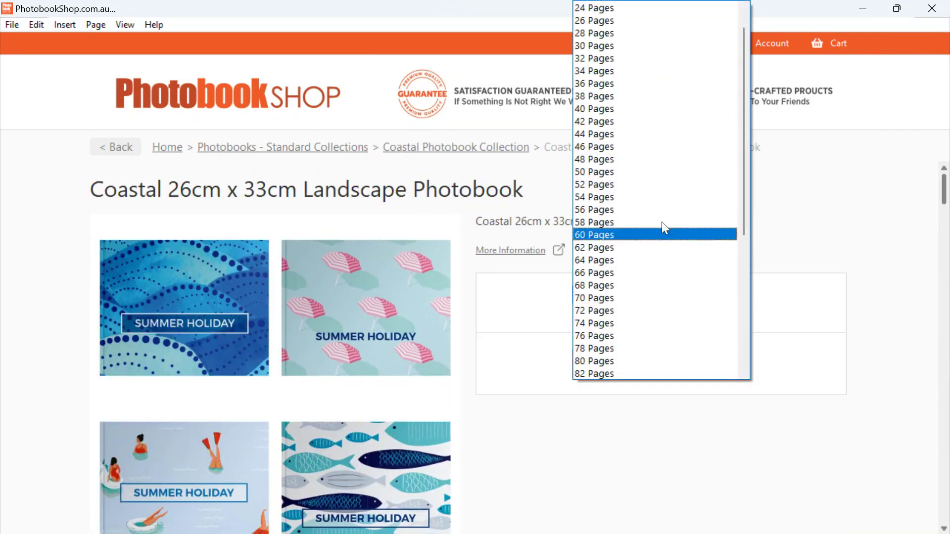
{"action": "left_click", "coordinate": [616, 109]}
{"action": "left_click", "coordinate": [666, 363]}
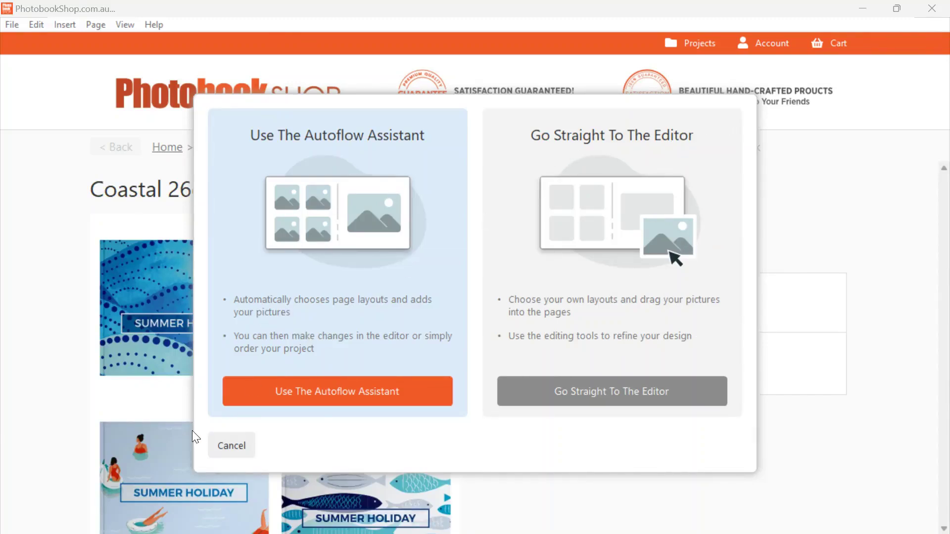
Choose the Autoflow Assistant, dismiss its reminder, and pick Add Folder Containing Pictures.
{"action": "left_click", "coordinate": [362, 393]}
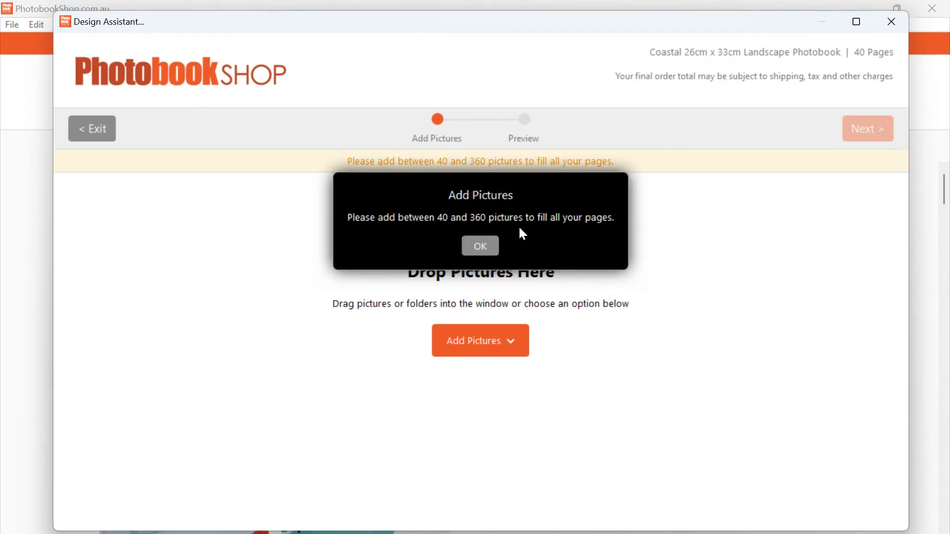
{"action": "left_click", "coordinate": [482, 250]}
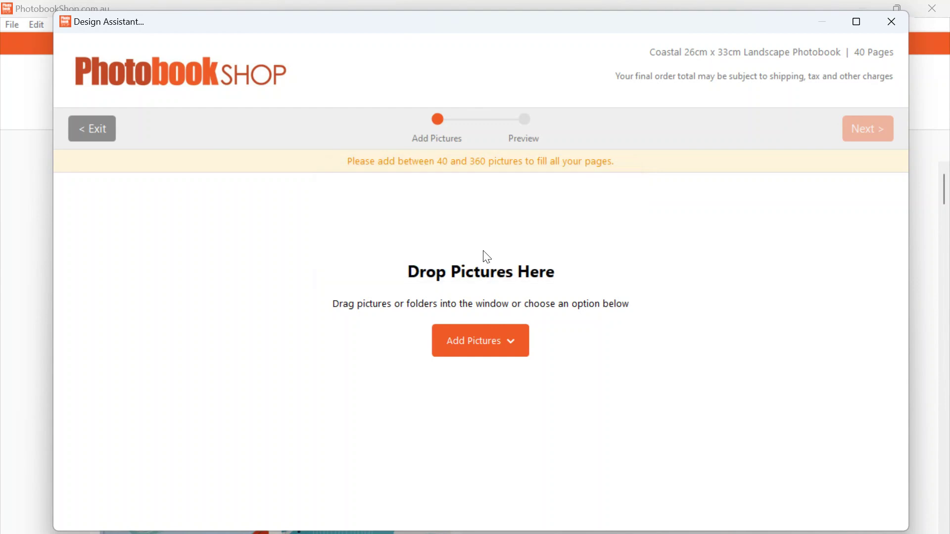
{"action": "left_click", "coordinate": [477, 346]}
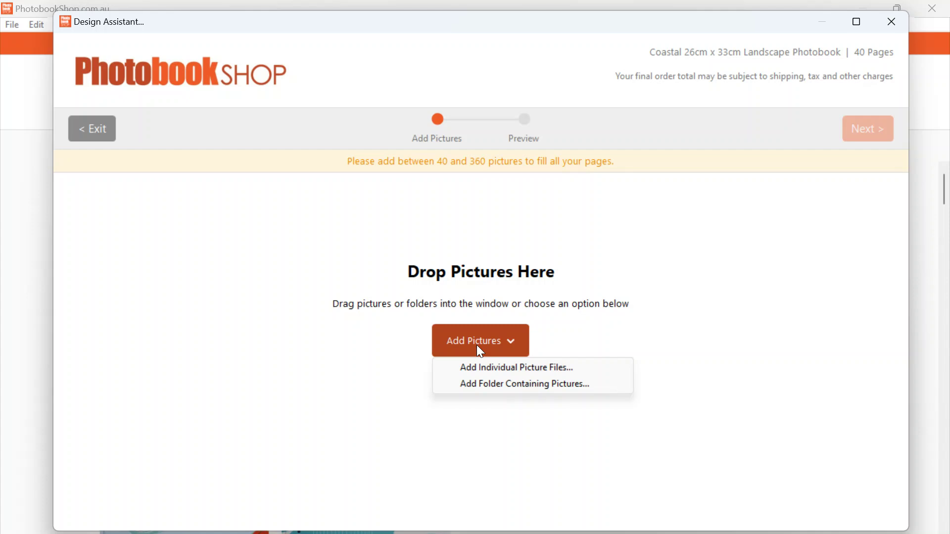
{"action": "left_click", "coordinate": [479, 386]}
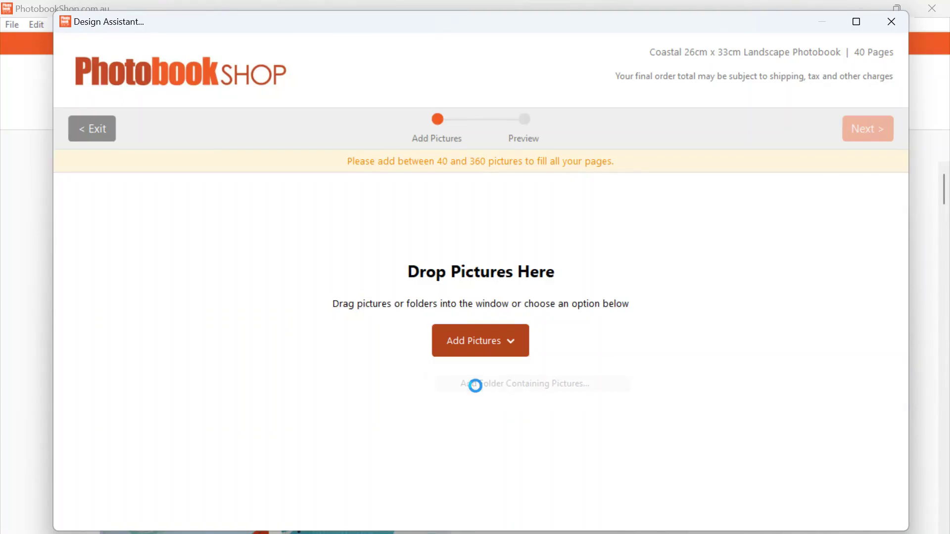
Load the Family Holiday 2 folder from Pictures > PHOTOS and generate the autoflowed book.
{"action": "double_click", "coordinate": [117, 255]}
{"action": "double_click", "coordinate": [123, 256]}
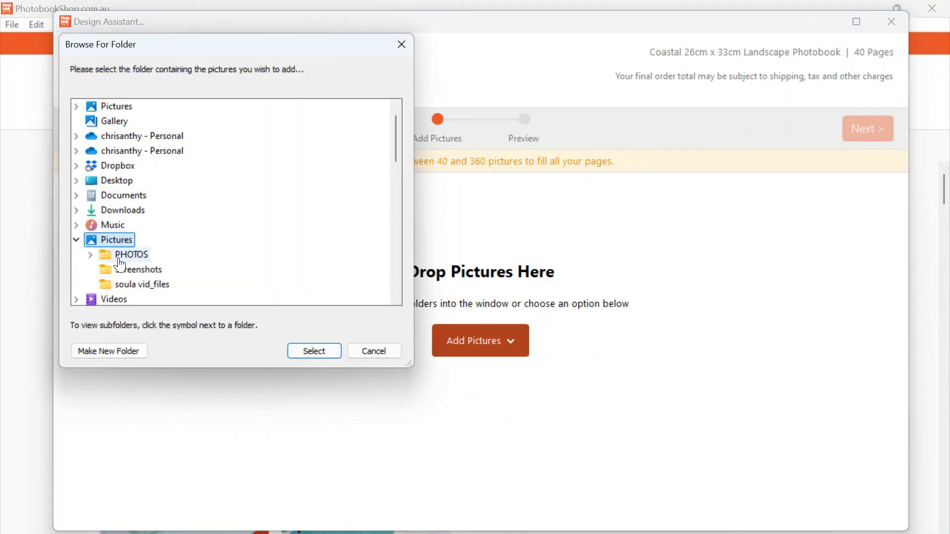
{"action": "left_click", "coordinate": [161, 285]}
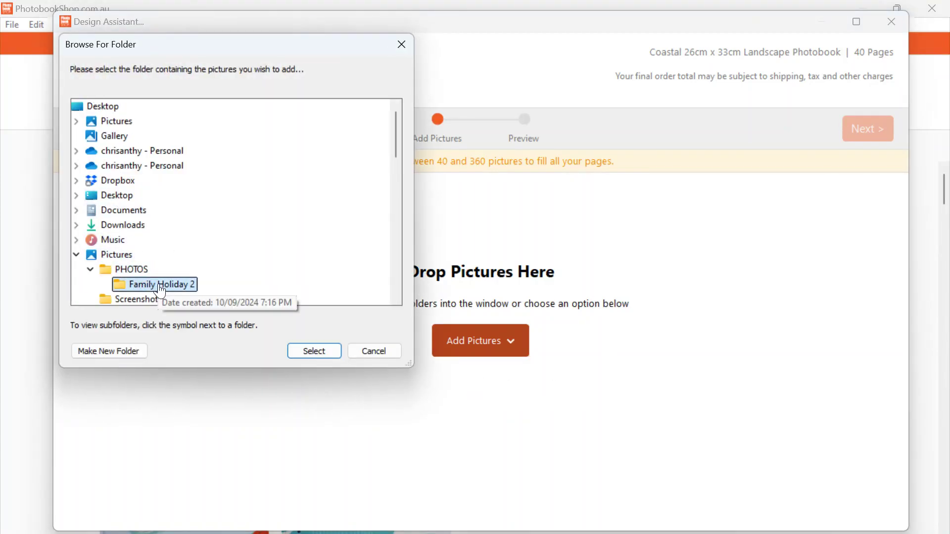
{"action": "left_click", "coordinate": [323, 352]}
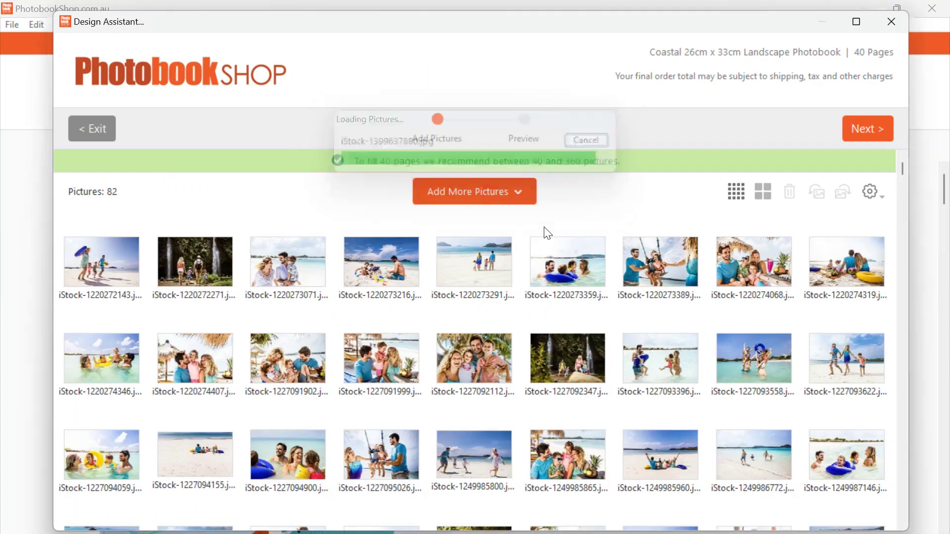
{"action": "left_click", "coordinate": [871, 130]}
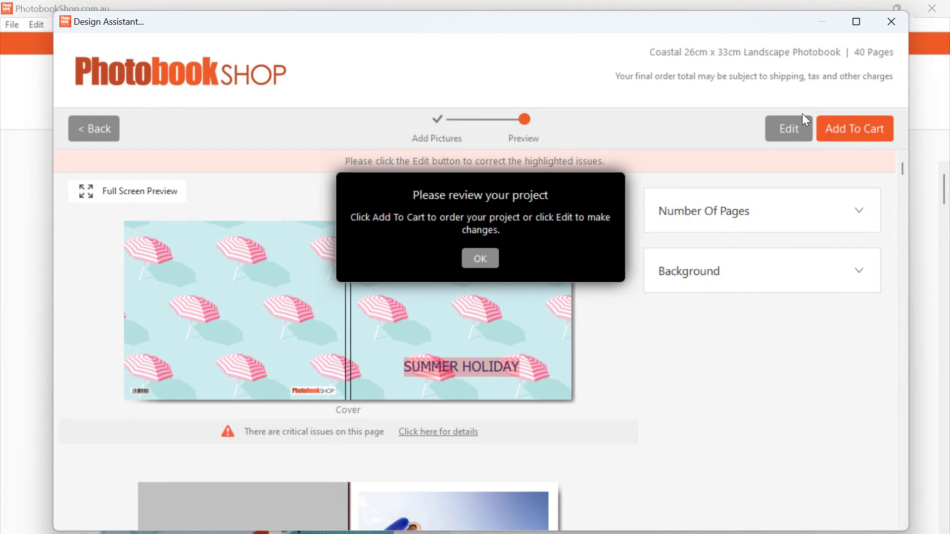
{"action": "left_click", "coordinate": [482, 260]}
Review the autoflowed spreads from the cover down to pages 26-27, then choose Edit.
{"action": "scroll", "coordinate": [539, 356], "scroll_direction": "down", "scroll_amount": 10}
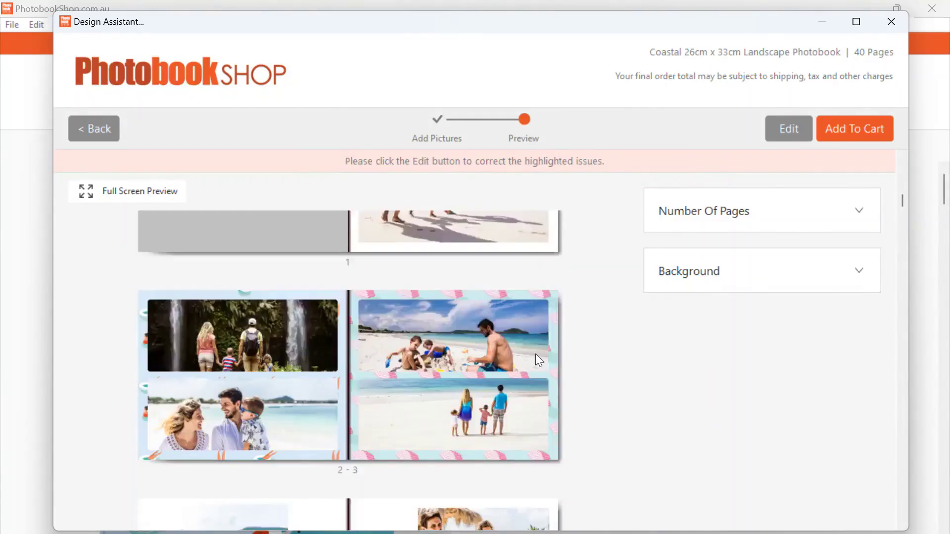
{"action": "scroll", "coordinate": [536, 354], "scroll_direction": "up", "scroll_amount": 3}
{"action": "scroll", "coordinate": [536, 355], "scroll_direction": "down", "scroll_amount": 4}
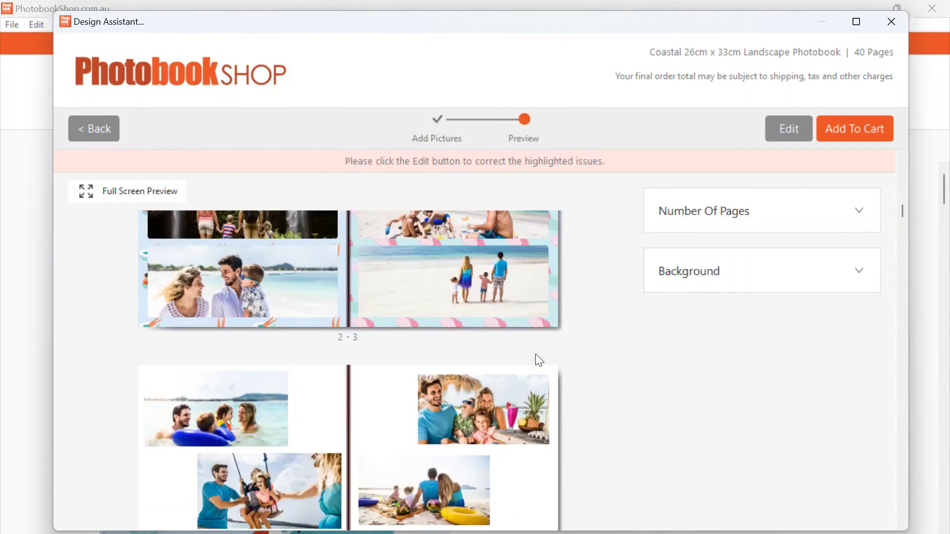
{"action": "scroll", "coordinate": [536, 354], "scroll_direction": "down", "scroll_amount": 2}
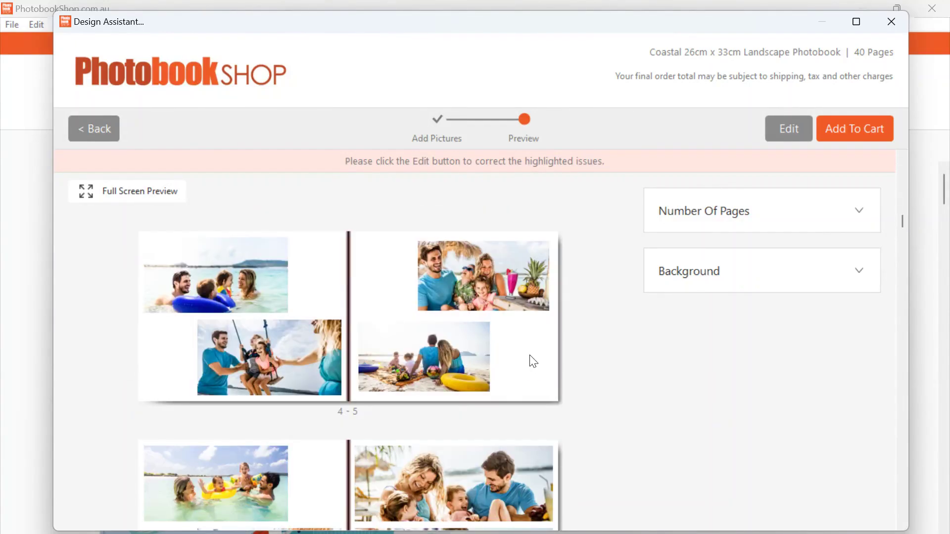
{"action": "scroll", "coordinate": [532, 362], "scroll_direction": "down", "scroll_amount": 2}
{"action": "scroll", "coordinate": [519, 356], "scroll_direction": "down", "scroll_amount": 5}
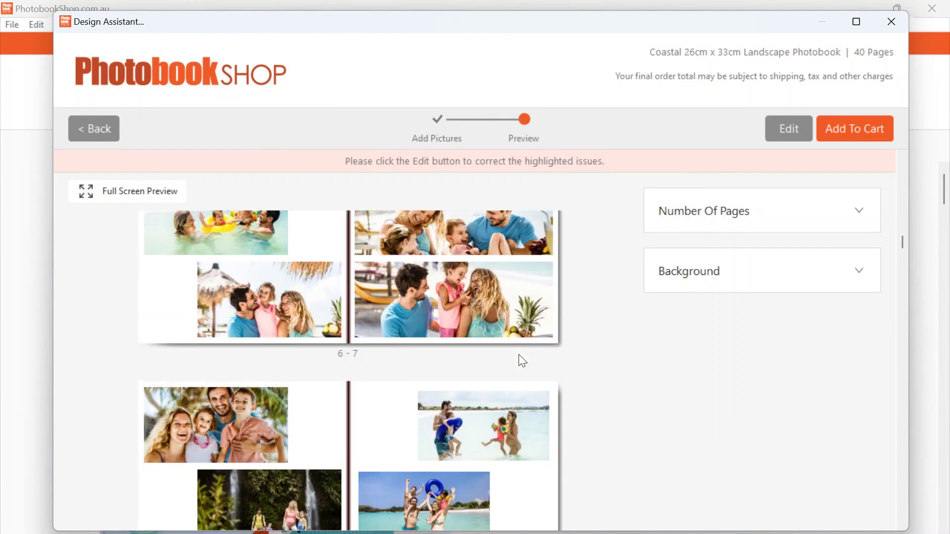
{"action": "scroll", "coordinate": [520, 355], "scroll_direction": "down", "scroll_amount": 8}
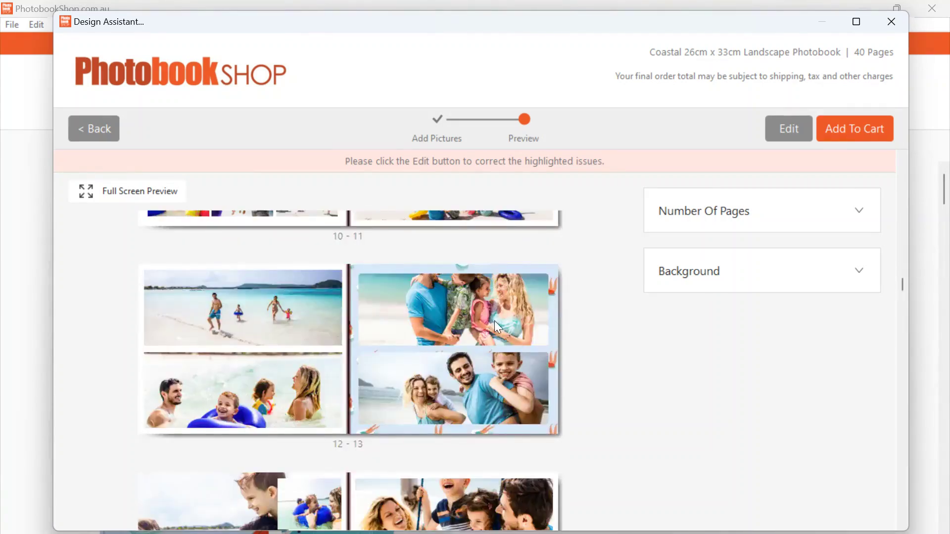
{"action": "scroll", "coordinate": [495, 321], "scroll_direction": "down", "scroll_amount": 4}
{"action": "scroll", "coordinate": [497, 327], "scroll_direction": "down", "scroll_amount": 1}
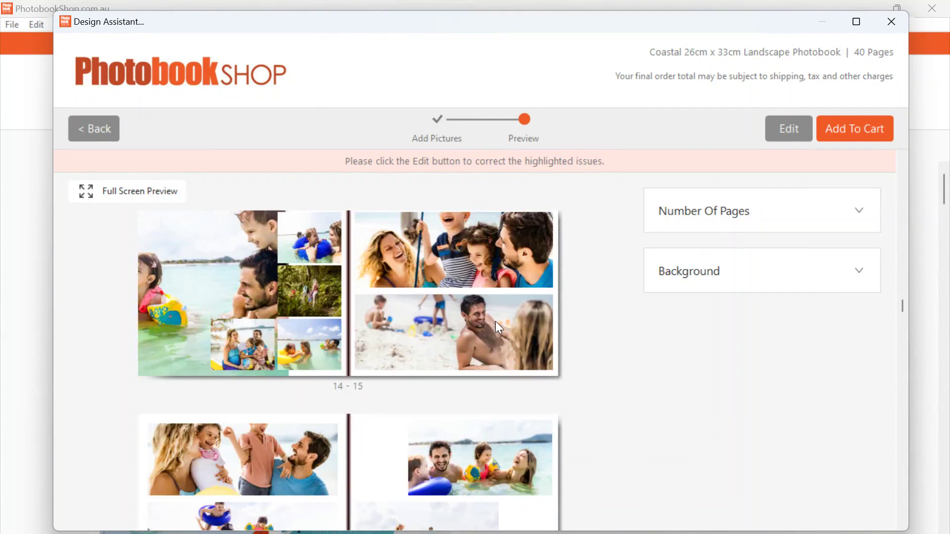
{"action": "scroll", "coordinate": [505, 341], "scroll_direction": "down", "scroll_amount": 2}
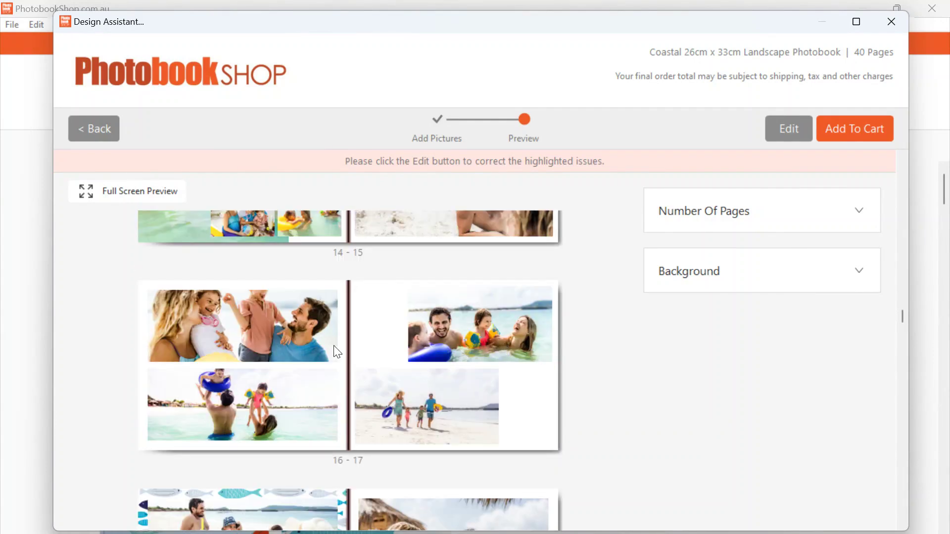
{"action": "scroll", "coordinate": [429, 407], "scroll_direction": "down", "scroll_amount": 8}
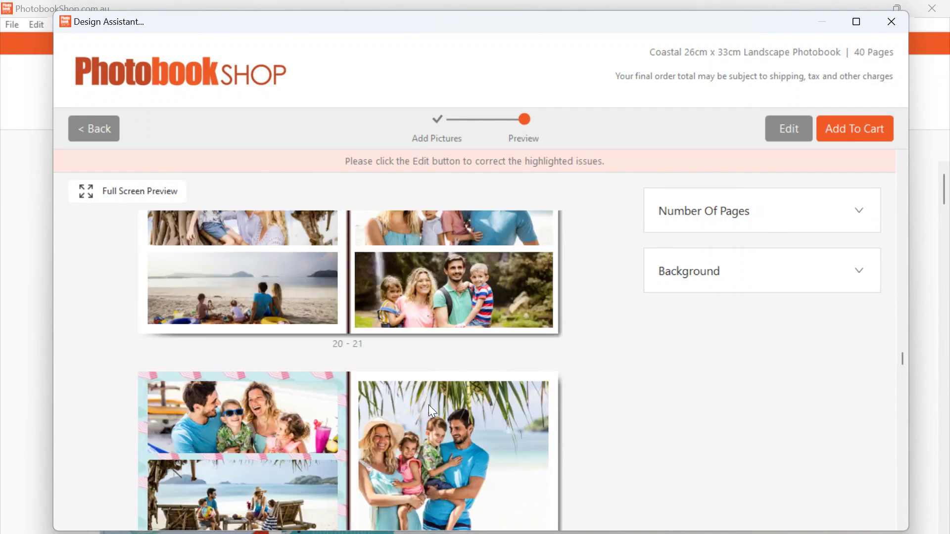
{"action": "scroll", "coordinate": [428, 405], "scroll_direction": "down", "scroll_amount": 4}
{"action": "scroll", "coordinate": [473, 396], "scroll_direction": "down", "scroll_amount": 4}
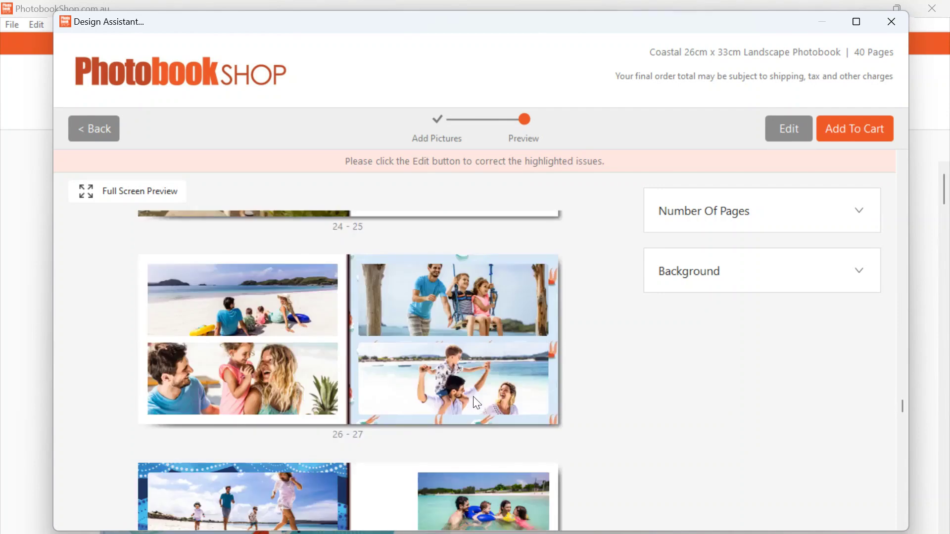
{"action": "scroll", "coordinate": [475, 401], "scroll_direction": "down", "scroll_amount": 1}
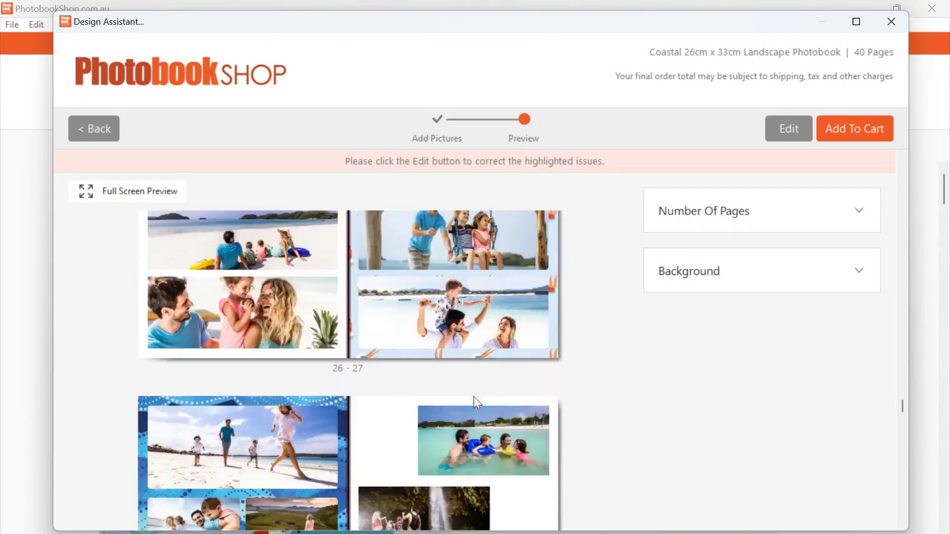
{"action": "left_click", "coordinate": [795, 129]}
Replace the default project name with FAMILY HOLIDAY 2 and continue into the editor.
{"action": "key", "text": "BackSpace"}
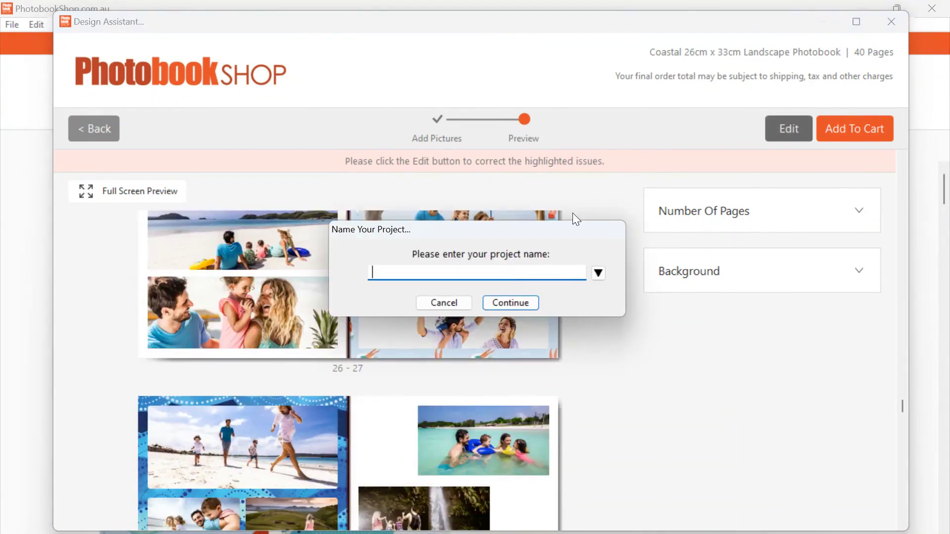
{"action": "type", "text": "fa"}
{"action": "key", "text": "BackSpace"}
{"action": "key", "text": "BackSpace"}
{"action": "type", "text": "FAMILY HOLIDAY 2"}
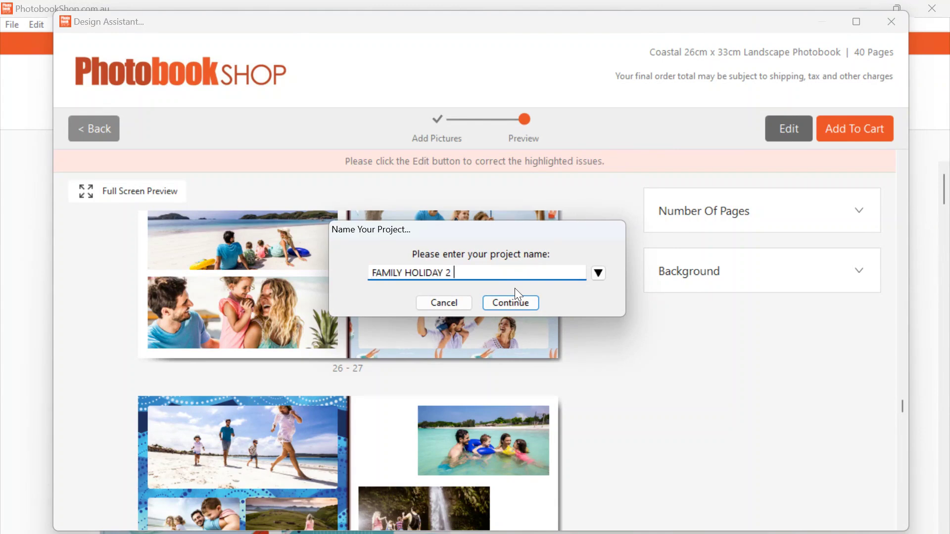
{"action": "left_click", "coordinate": [498, 304]}
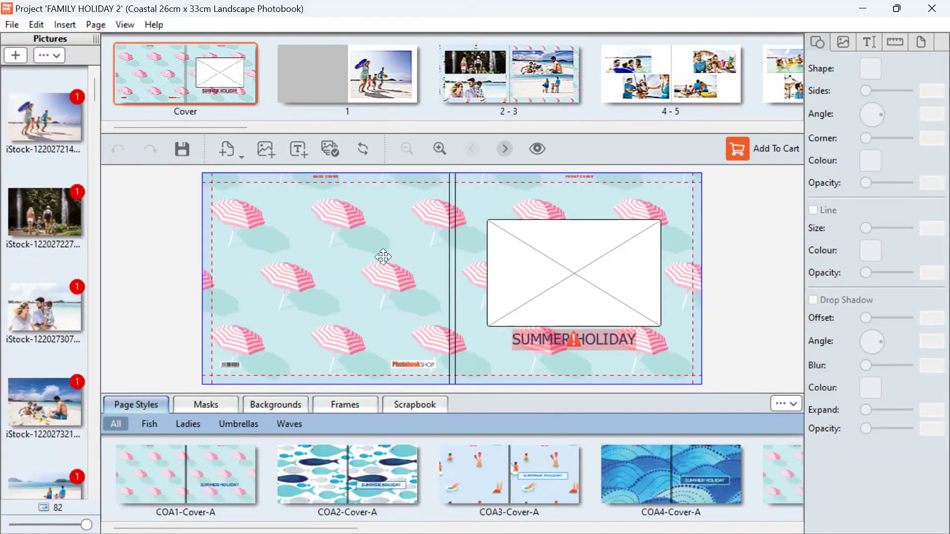
Change the cover title text from SUMMER HOLIDAY to FAMILY HOLIDAY.
{"action": "left_click", "coordinate": [623, 340]}
{"action": "left_click", "coordinate": [646, 336]}
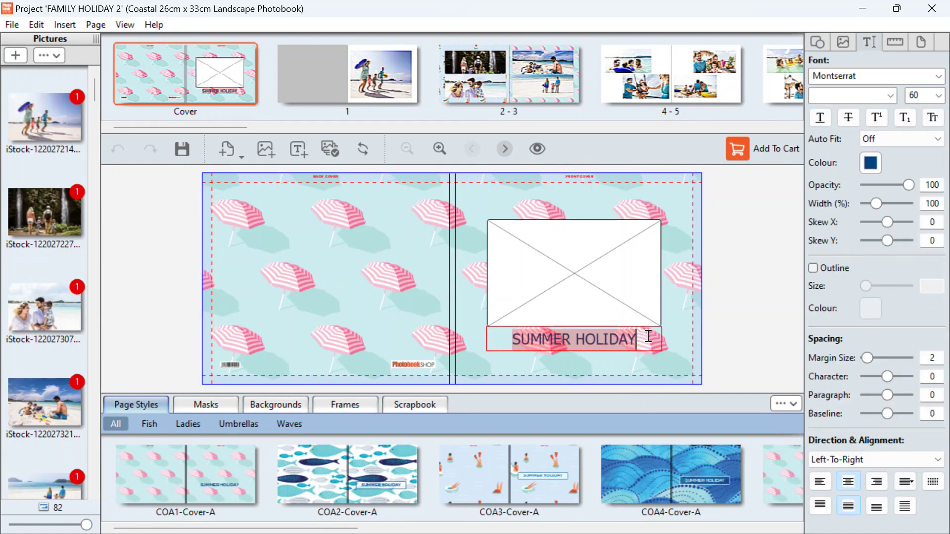
{"action": "key", "text": "BackSpace"}
{"action": "key", "text": "BackSpace"}
{"action": "key", "text": "BackSpace"}
{"action": "key", "text": "BackSpace"}
{"action": "key", "text": "BackSpace"}
{"action": "key", "text": "BackSpace"}
{"action": "key", "text": "BackSpace"}
{"action": "key", "text": "BackSpace"}
{"action": "key", "text": "BackSpace"}
{"action": "key", "text": "BackSpace"}
{"action": "key", "text": "BackSpace"}
{"action": "key", "text": "BackSpace"}
{"action": "key", "text": "BackSpace"}
{"action": "key", "text": "BackSpace"}
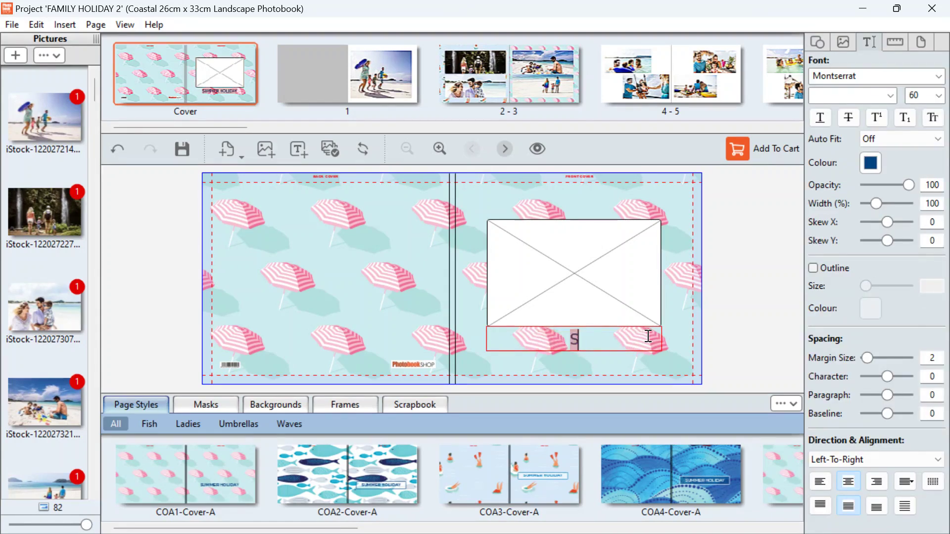
{"action": "type", "text": "FAMILY HOLIDAY"}
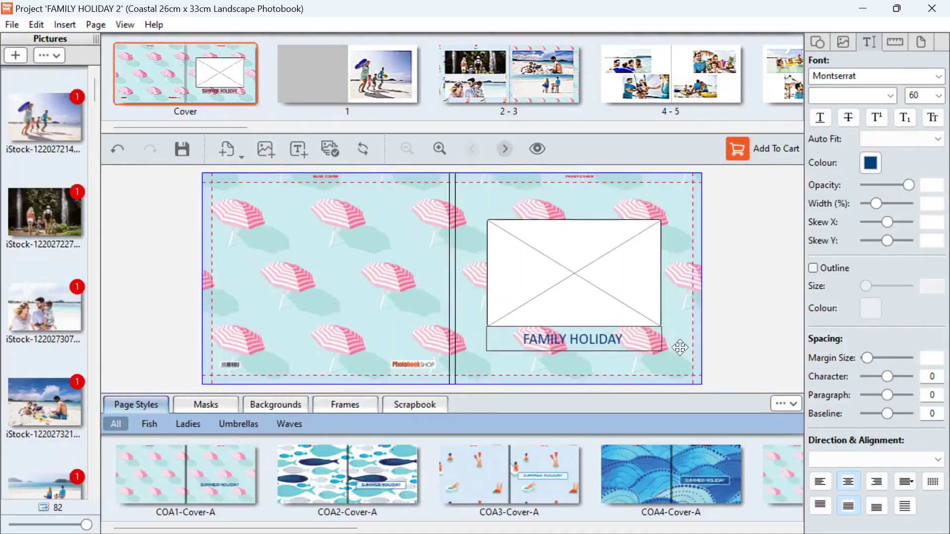
{"action": "left_click", "coordinate": [676, 346]}
Move the FAMILY HOLIDAY title down onto the centre guide below the photo frame.
{"action": "left_click", "coordinate": [658, 343]}
{"action": "left_click_drag", "start_coordinate": [596, 342], "coordinate": [594, 355]}
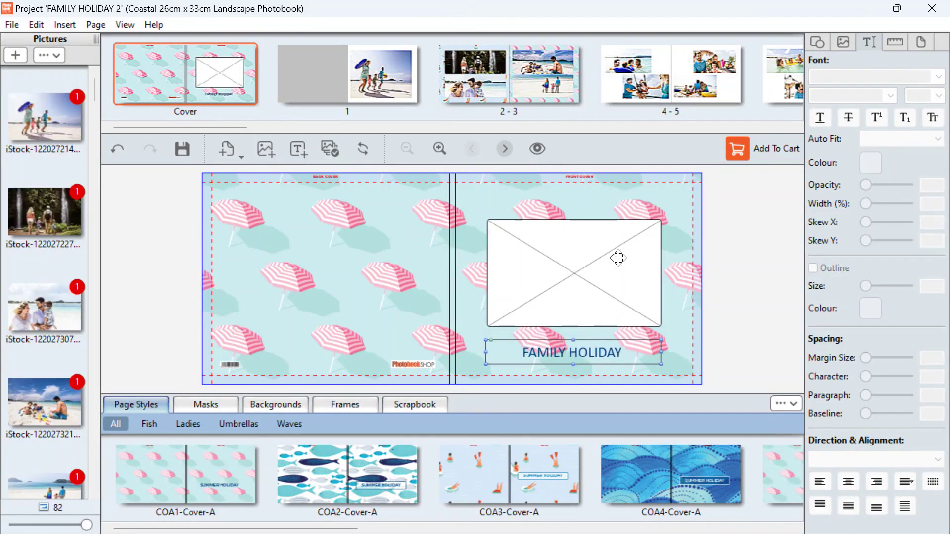
{"action": "left_click", "coordinate": [608, 274]}
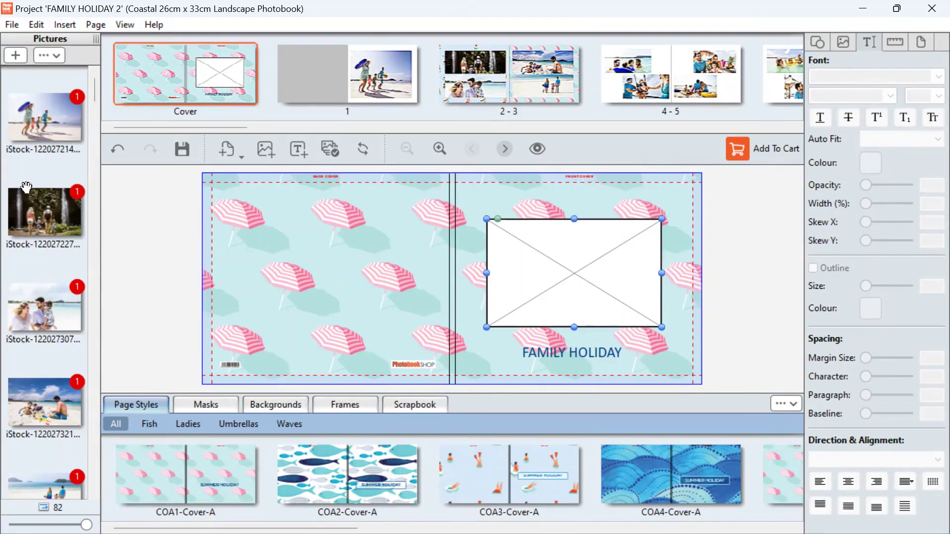
Fill the cover frame with the first beach photo, enlarge the frame, and go to spread 2-3.
{"action": "left_click_drag", "start_coordinate": [35, 120], "coordinate": [579, 272]}
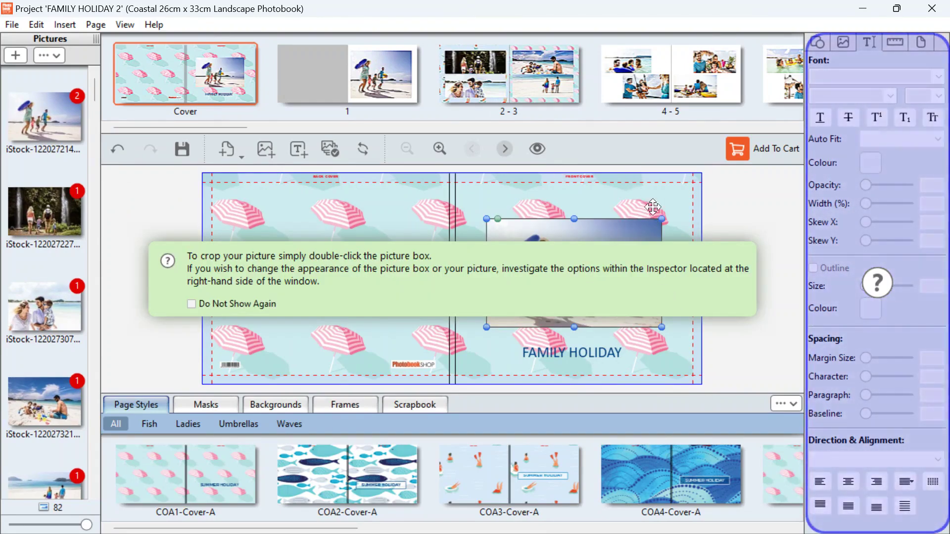
{"action": "left_click_drag", "start_coordinate": [662, 218], "coordinate": [680, 207]}
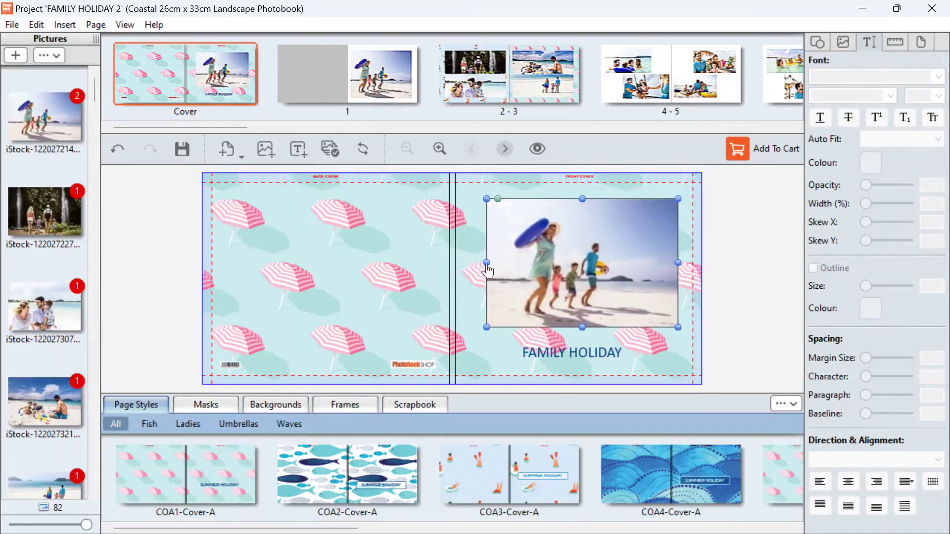
{"action": "left_click_drag", "start_coordinate": [487, 265], "coordinate": [479, 266]}
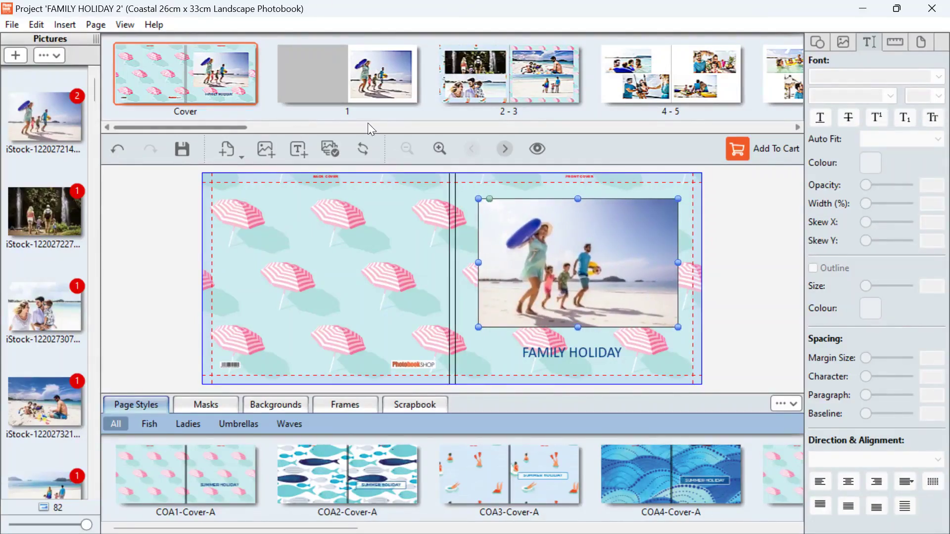
{"action": "left_click", "coordinate": [366, 72]}
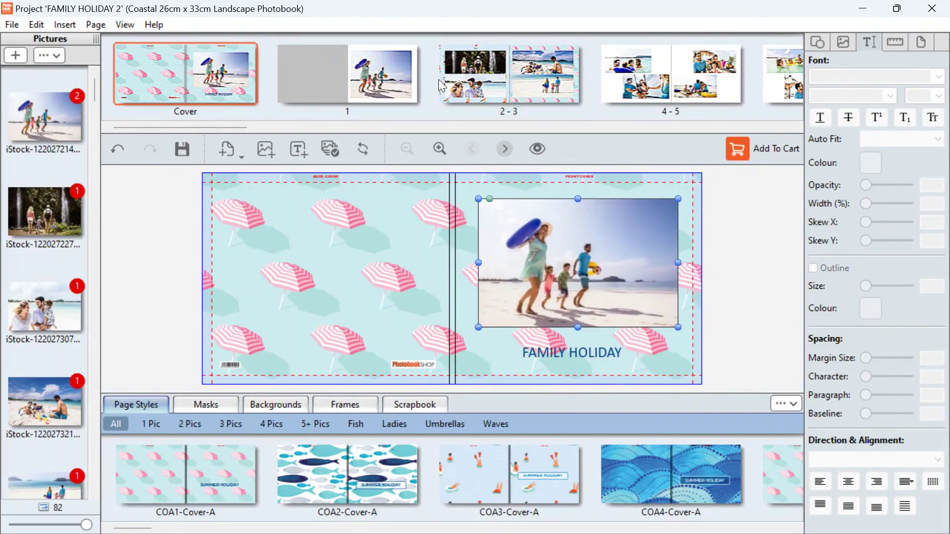
{"action": "left_click", "coordinate": [513, 90]}
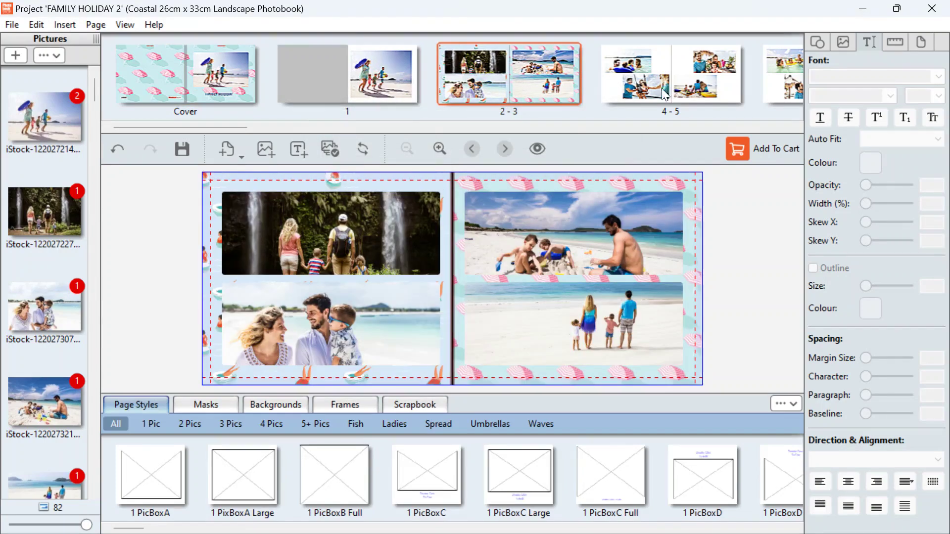
On spread 4-5, crop the swing photo to show its upper part.
{"action": "left_click", "coordinate": [663, 85]}
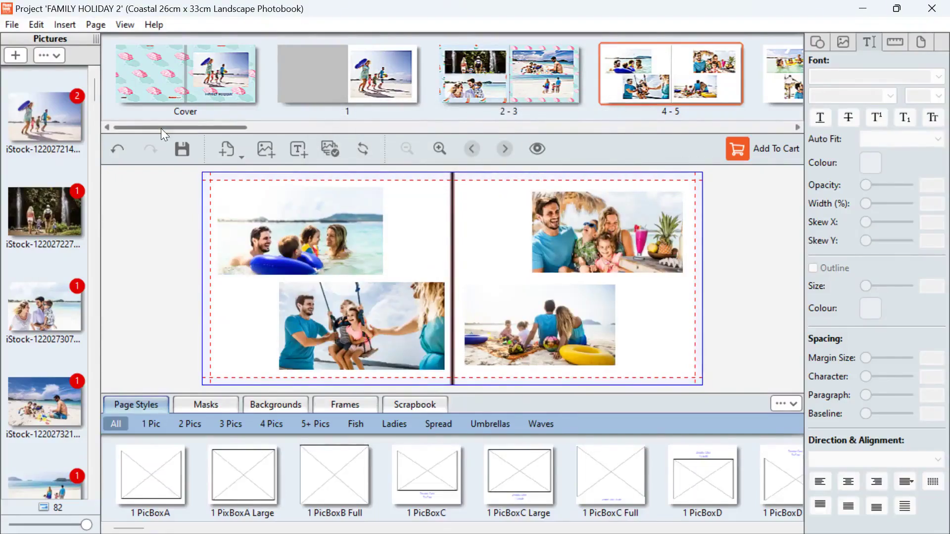
{"action": "left_click_drag", "start_coordinate": [161, 129], "coordinate": [218, 129]}
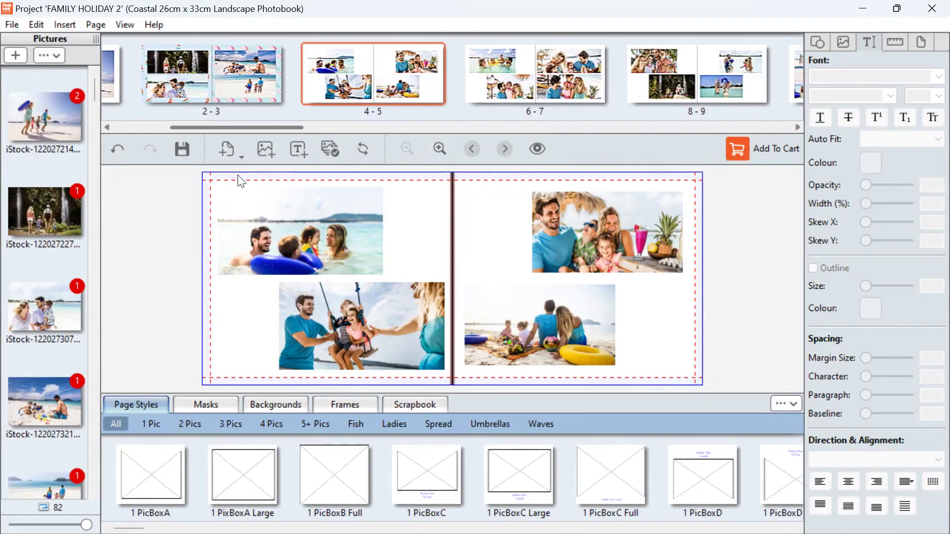
{"action": "double_click", "coordinate": [381, 343]}
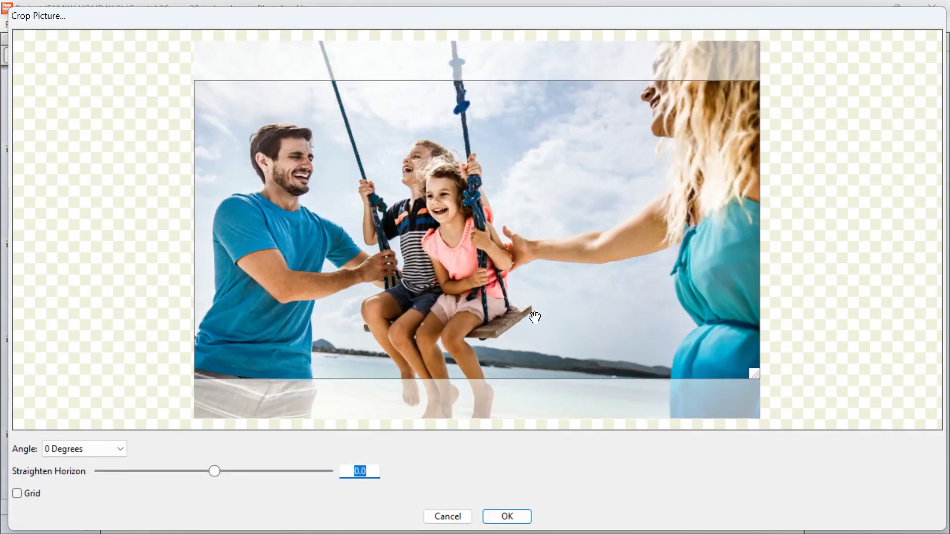
{"action": "left_click_drag", "start_coordinate": [535, 318], "coordinate": [531, 270]}
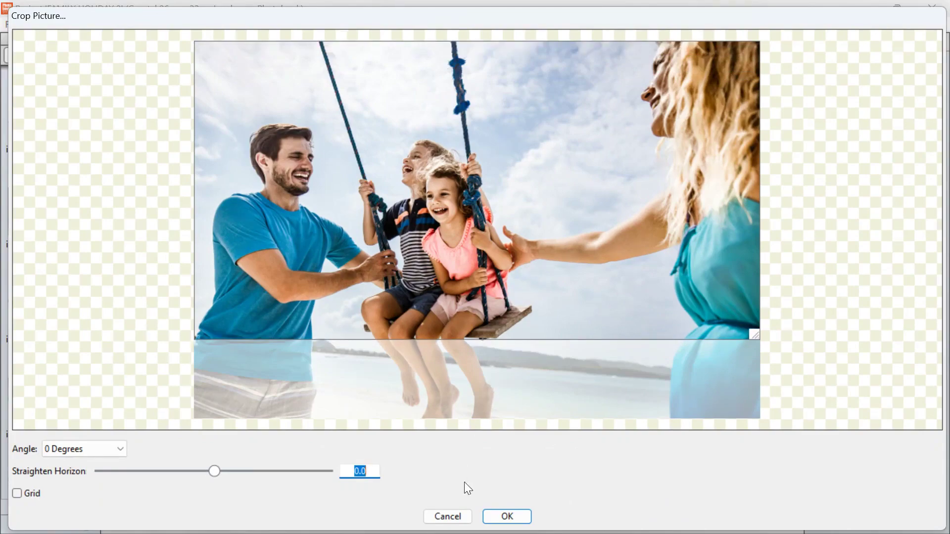
{"action": "left_click", "coordinate": [503, 513]}
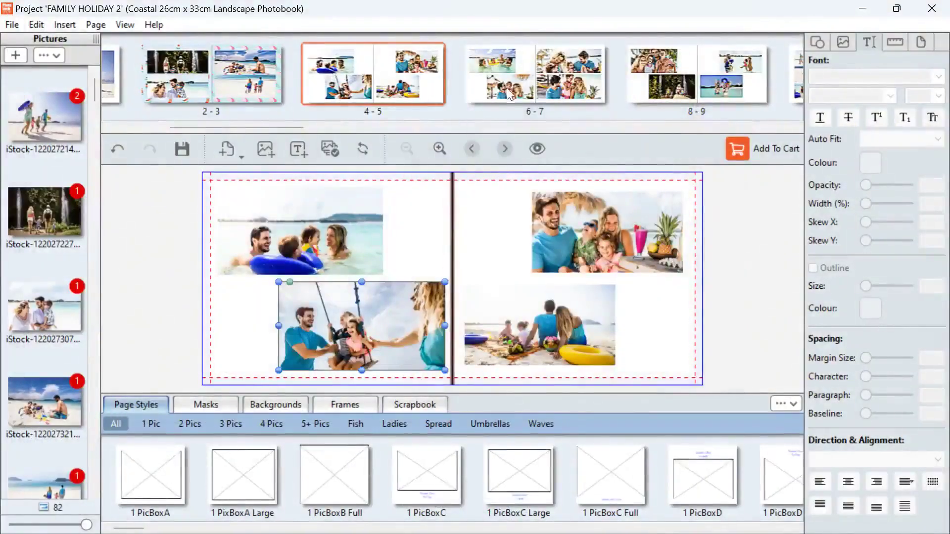
Page through spreads 6-7 and 8-9 on to spread 10-11.
{"action": "left_click", "coordinate": [507, 87]}
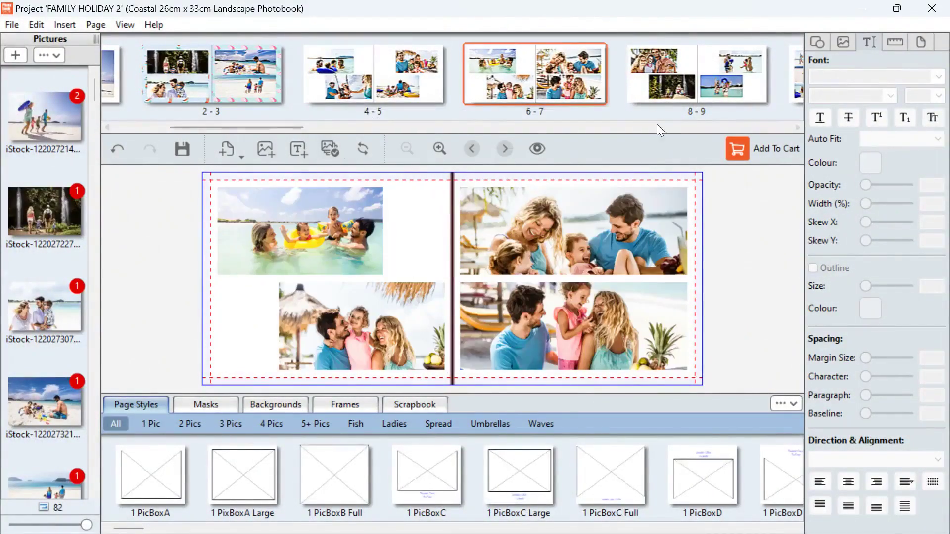
{"action": "left_click", "coordinate": [687, 83]}
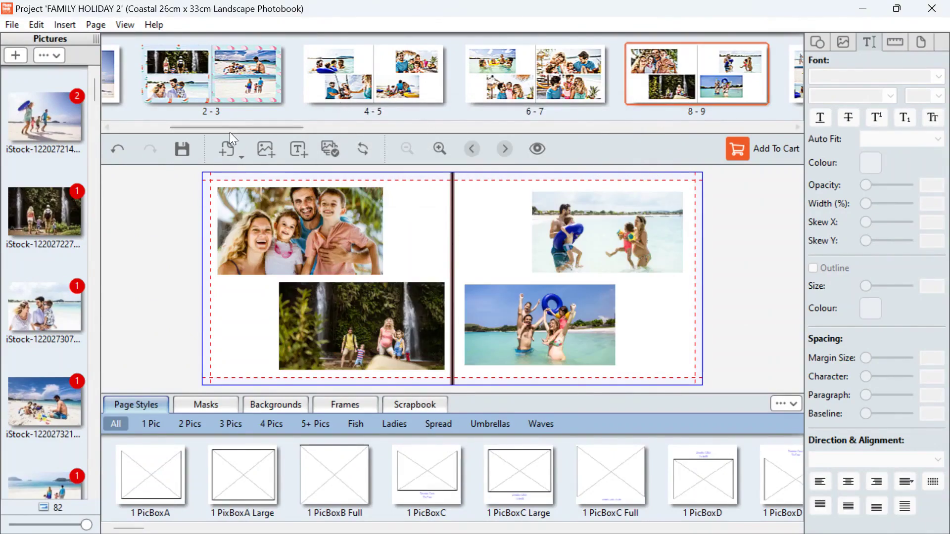
{"action": "left_click_drag", "start_coordinate": [230, 132], "coordinate": [327, 151]}
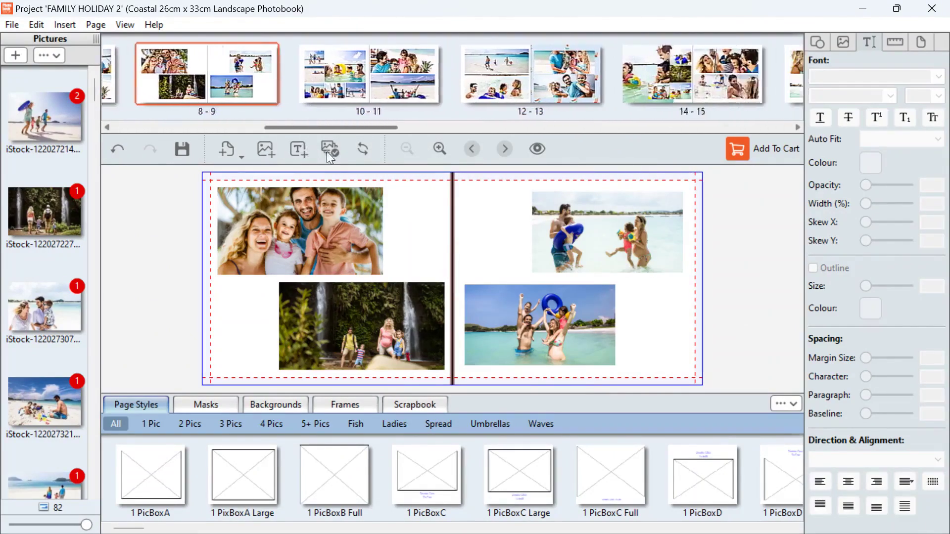
{"action": "left_click", "coordinate": [354, 69]}
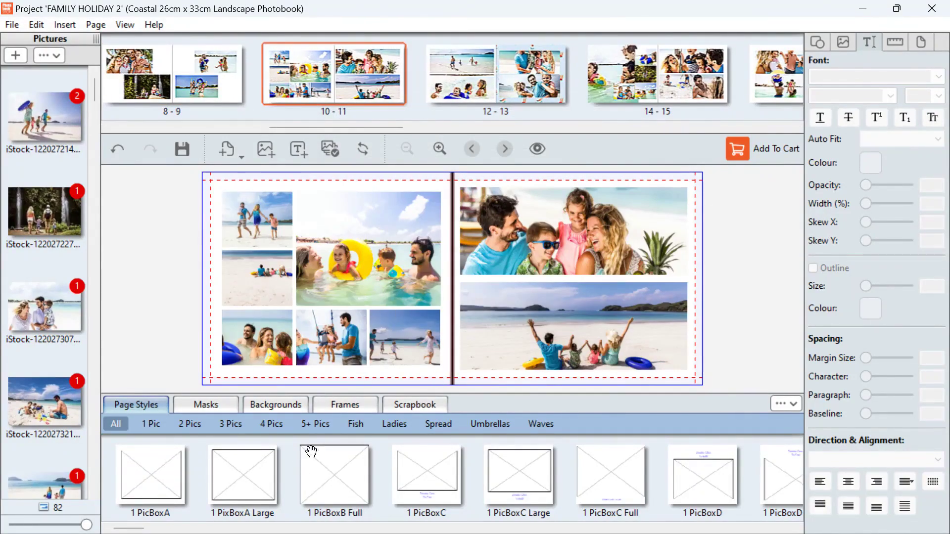
Delete the middle bottom photo on spread 10-11's left page and widen the bottom-left photo into the gap.
{"action": "left_click", "coordinate": [334, 345]}
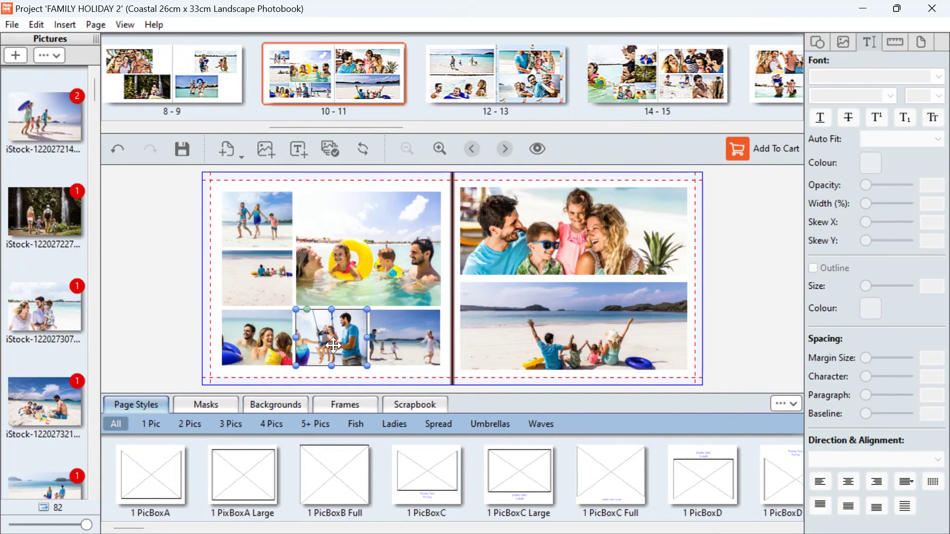
{"action": "key", "text": "Delete"}
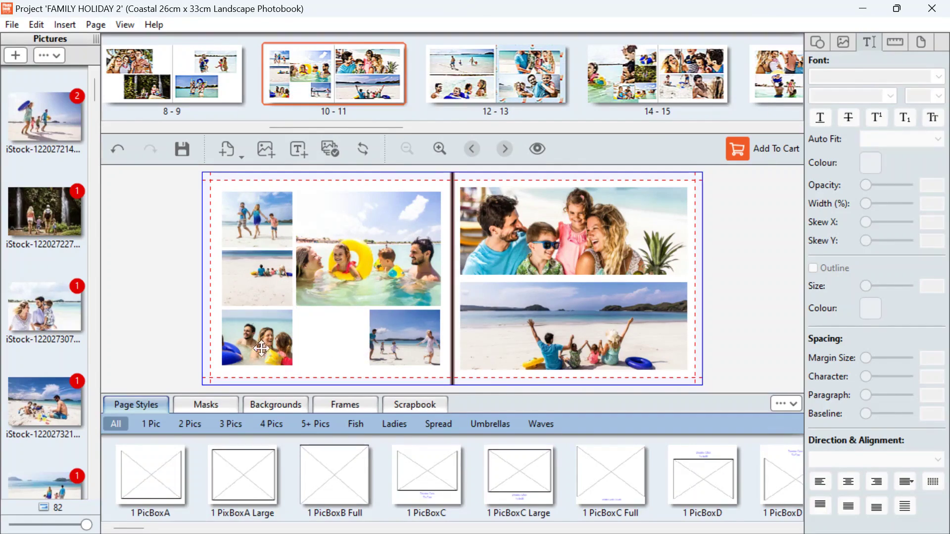
{"action": "left_click", "coordinate": [261, 349]}
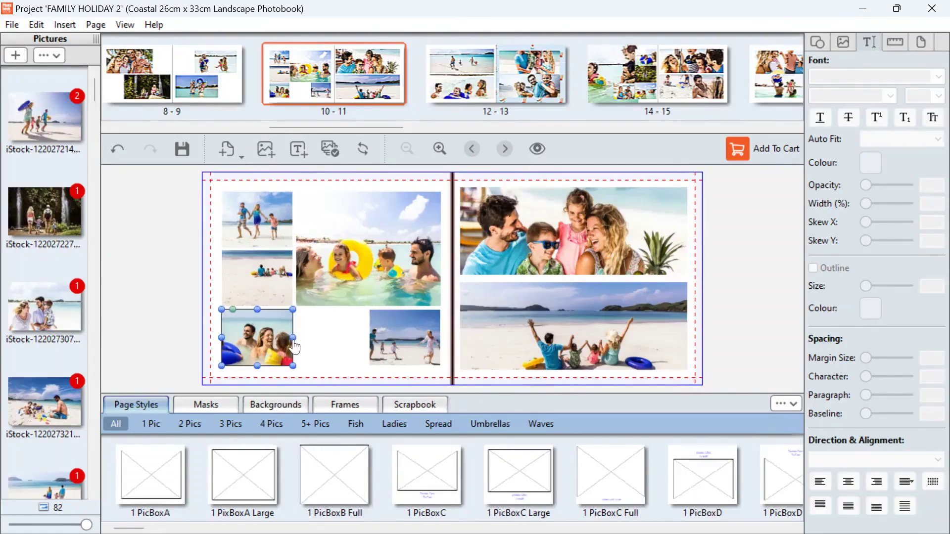
{"action": "left_click_drag", "start_coordinate": [293, 344], "coordinate": [339, 345]}
{"action": "left_click", "coordinate": [372, 345]}
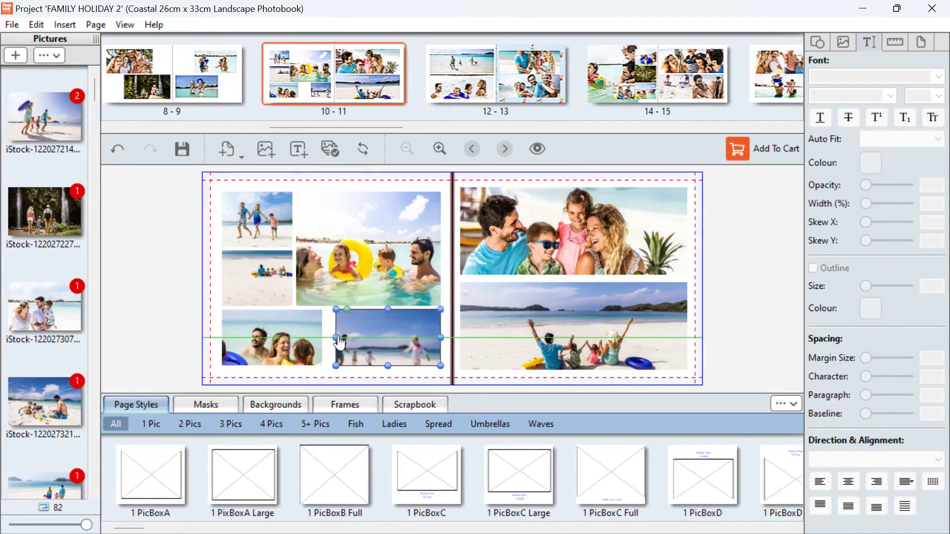
Recrop the bottom-left photo lower so the laughing family and blue float fill it.
{"action": "left_click", "coordinate": [305, 333]}
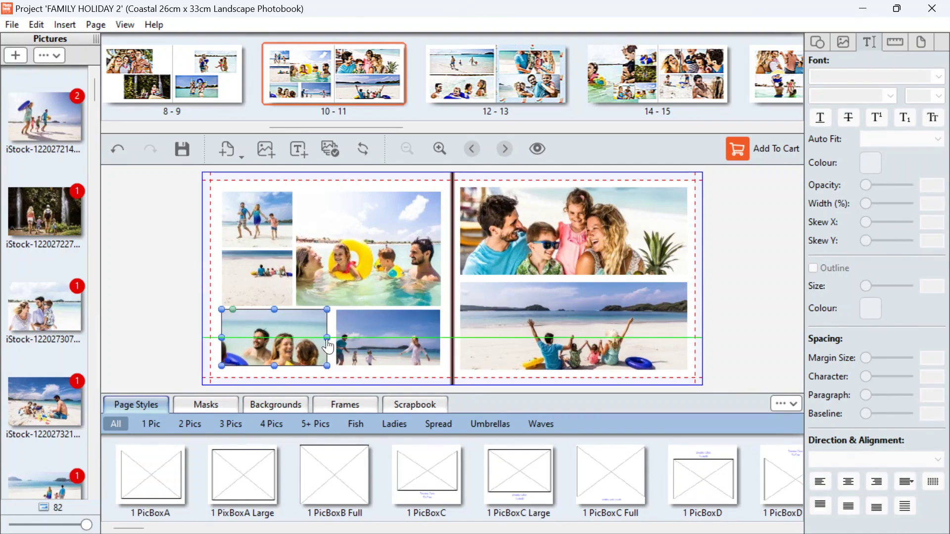
{"action": "double_click", "coordinate": [260, 339]}
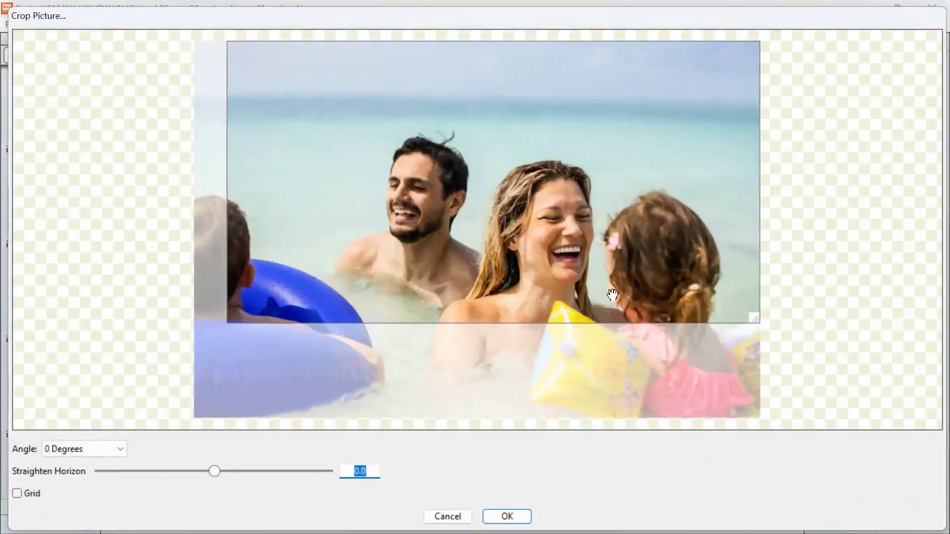
{"action": "left_click_drag", "start_coordinate": [612, 291], "coordinate": [613, 360]}
{"action": "left_click", "coordinate": [490, 488]}
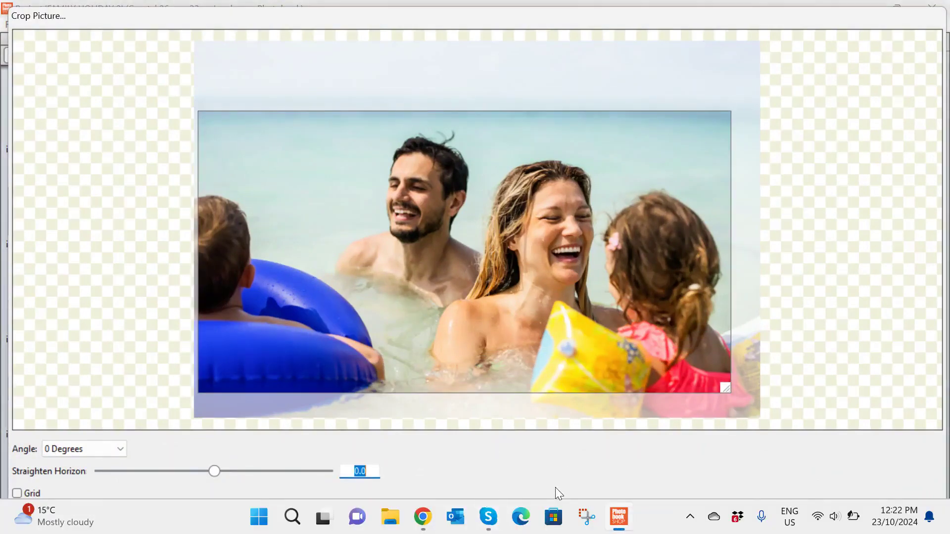
{"action": "left_click", "coordinate": [505, 515]}
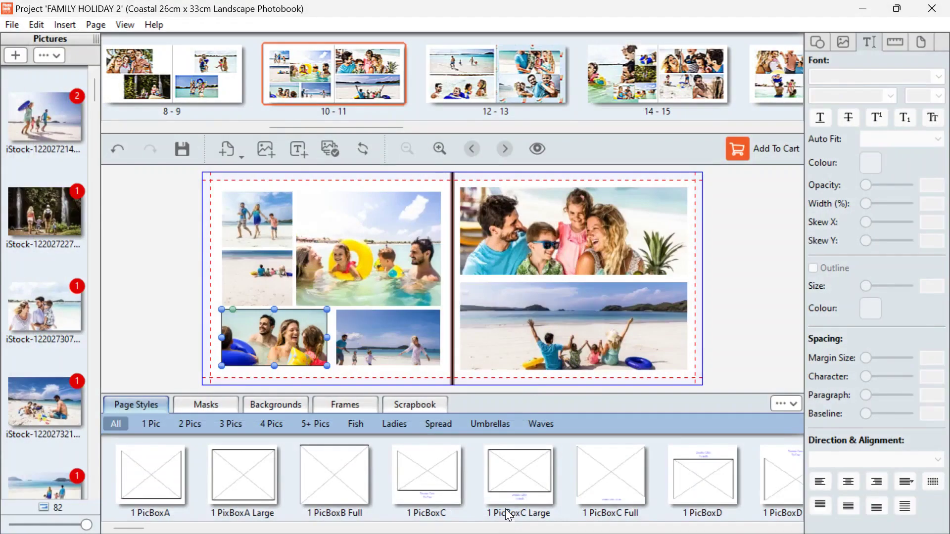
On spread 14-15, delete the small left-page photo boxes and widen the large photo to the gutter.
{"action": "left_click_drag", "start_coordinate": [368, 127], "coordinate": [438, 132]}
{"action": "left_click", "coordinate": [423, 87]}
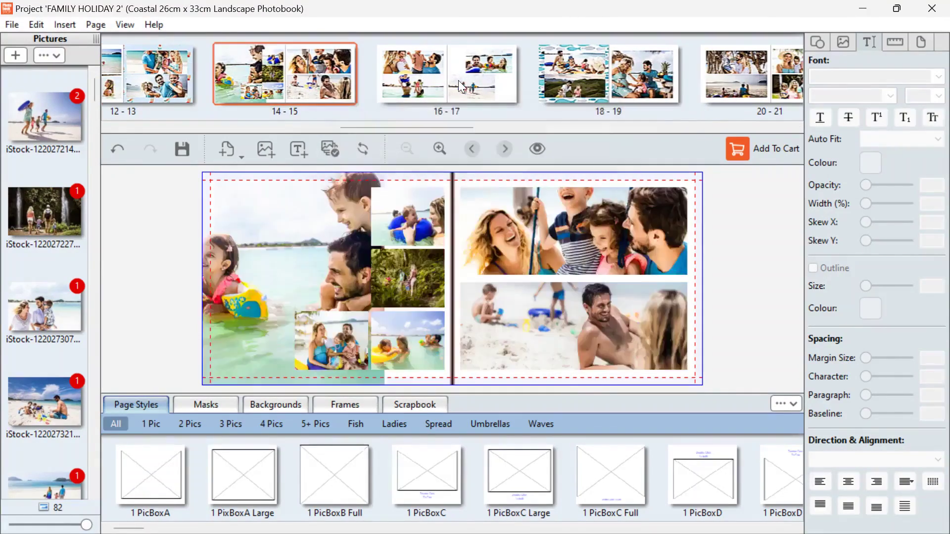
{"action": "left_click", "coordinate": [338, 352]}
{"action": "left_click_drag", "start_coordinate": [316, 340], "coordinate": [438, 283]}
{"action": "key", "text": "Delete"}
{"action": "left_click", "coordinate": [421, 218]}
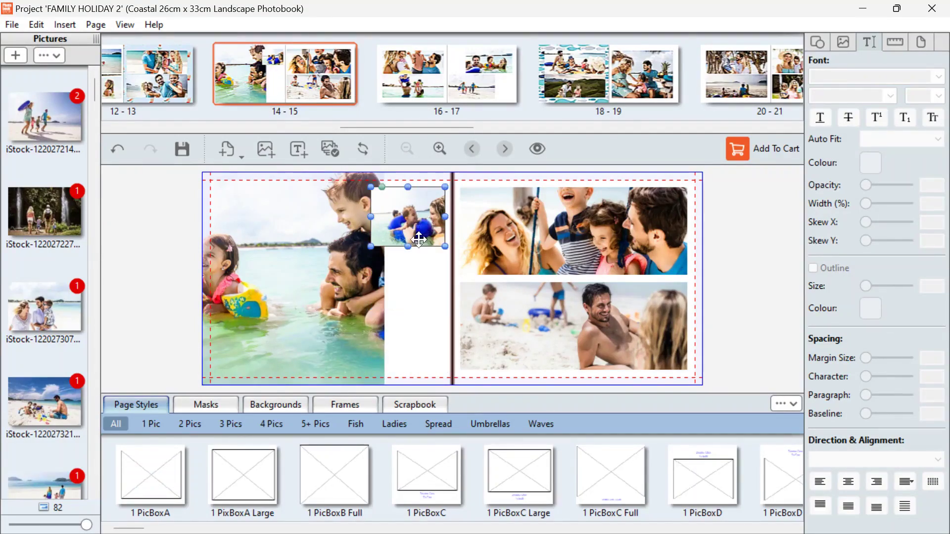
{"action": "key", "text": "Delete"}
{"action": "left_click", "coordinate": [366, 287]}
{"action": "left_click_drag", "start_coordinate": [386, 284], "coordinate": [452, 284]}
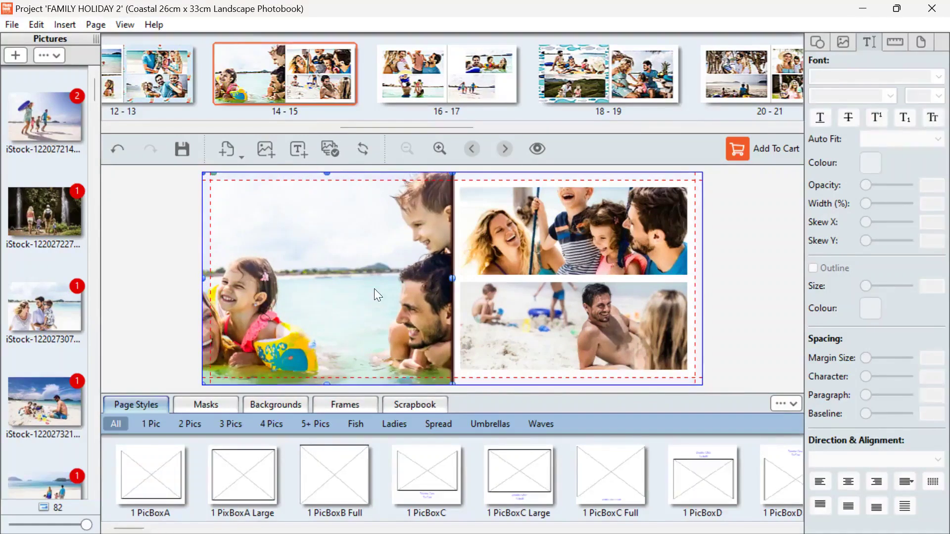
Recrop the large left-page photo with a bigger crop area shifted left.
{"action": "double_click", "coordinate": [375, 289]}
{"action": "left_click_drag", "start_coordinate": [601, 311], "coordinate": [727, 414]}
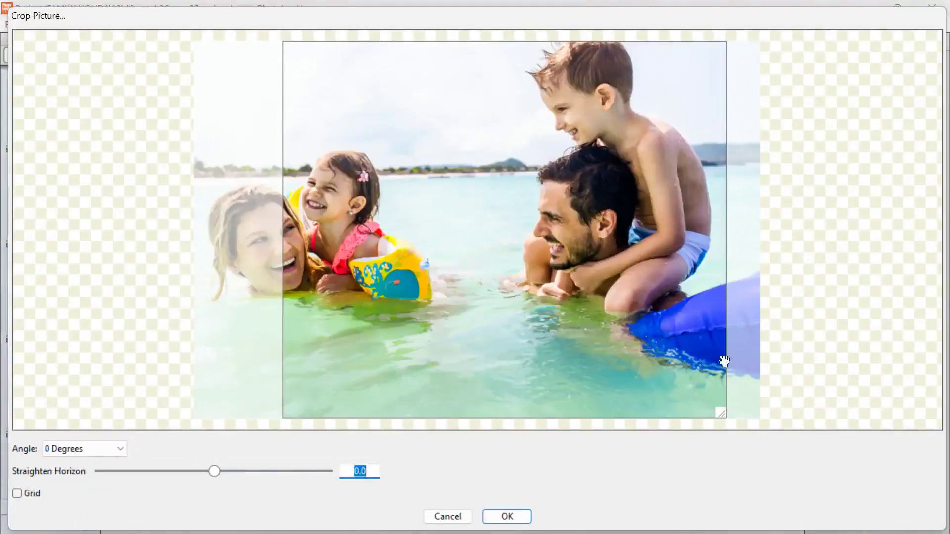
{"action": "left_click_drag", "start_coordinate": [633, 326], "coordinate": [564, 341]}
{"action": "left_click", "coordinate": [518, 518]}
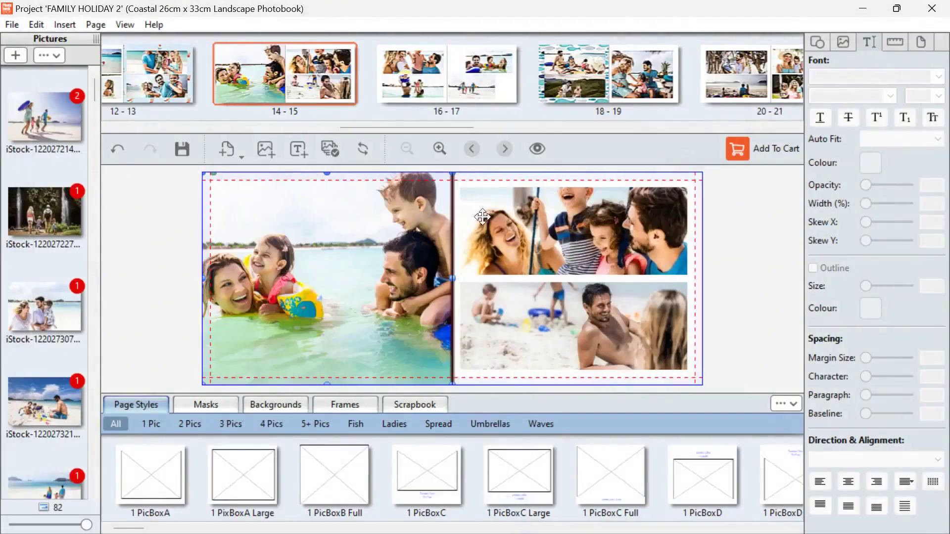
On spread 16-17, recrop the top-left family photo slightly higher.
{"action": "left_click", "coordinate": [471, 95]}
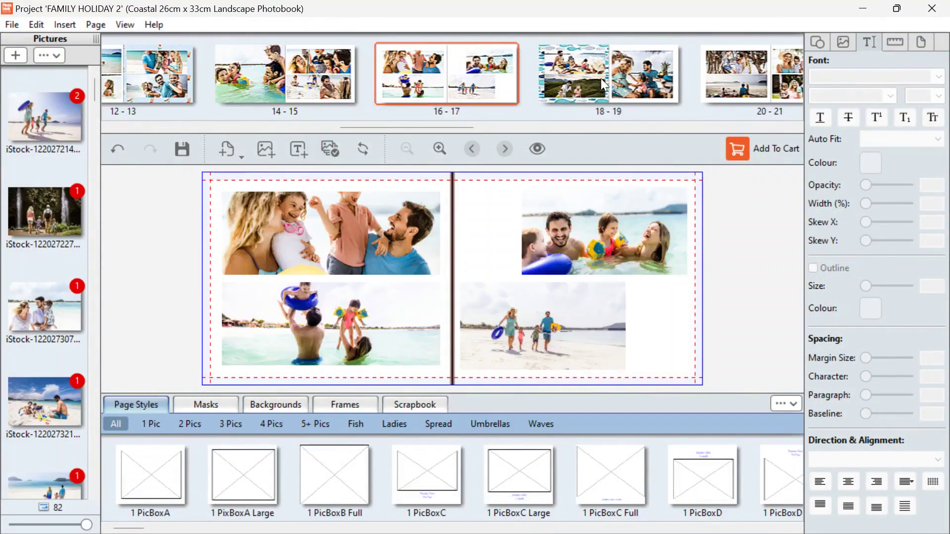
{"action": "left_click", "coordinate": [335, 247]}
{"action": "double_click", "coordinate": [335, 225]}
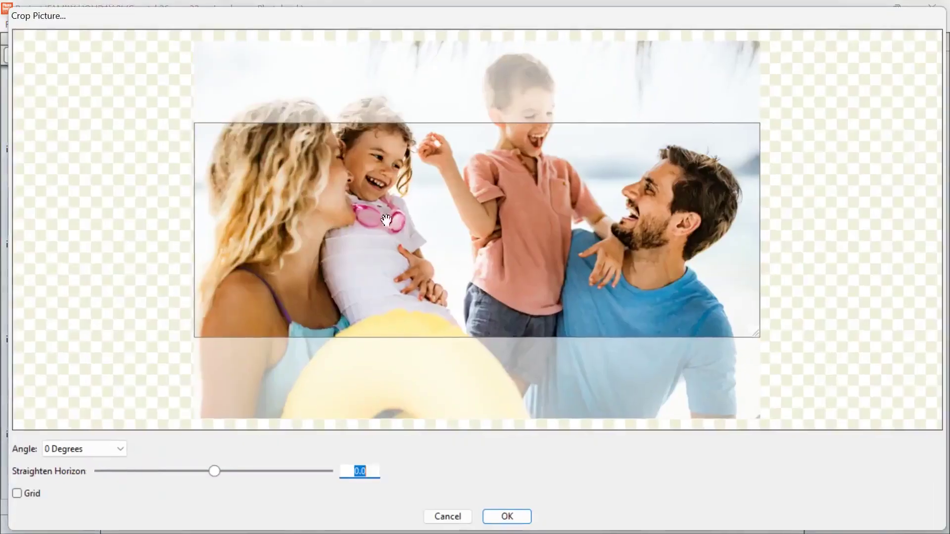
{"action": "left_click_drag", "start_coordinate": [377, 149], "coordinate": [376, 145]}
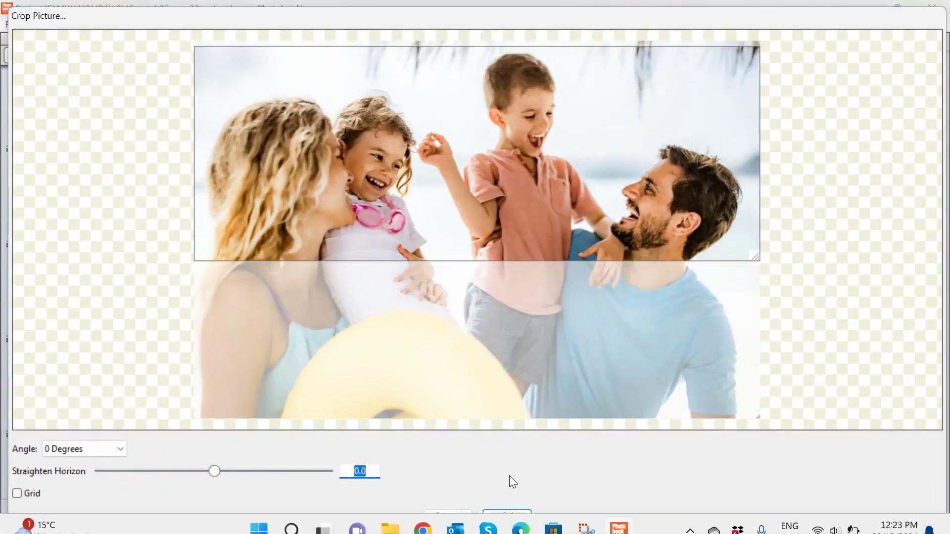
{"action": "left_click", "coordinate": [510, 521]}
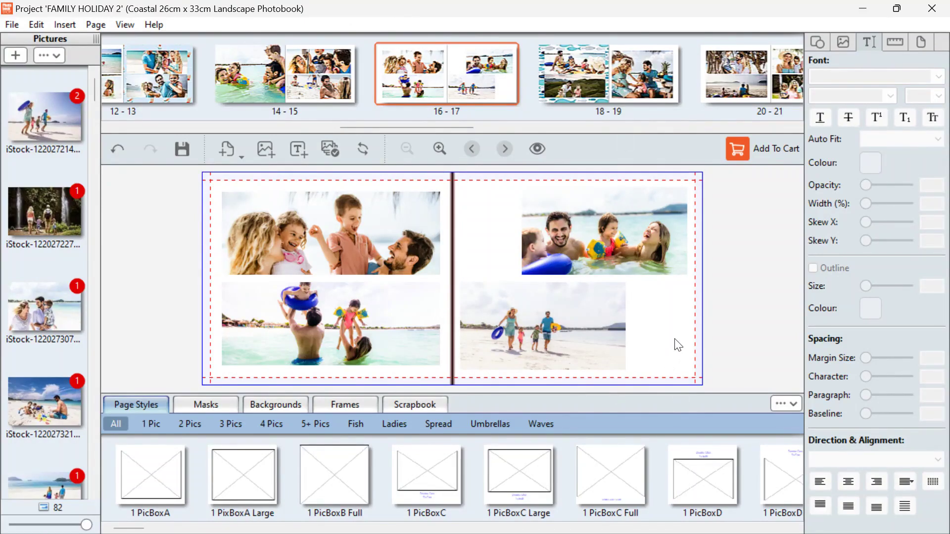
Apply the light blue wave background from Coastal Blues to the right and left pages.
{"action": "left_click", "coordinate": [290, 407]}
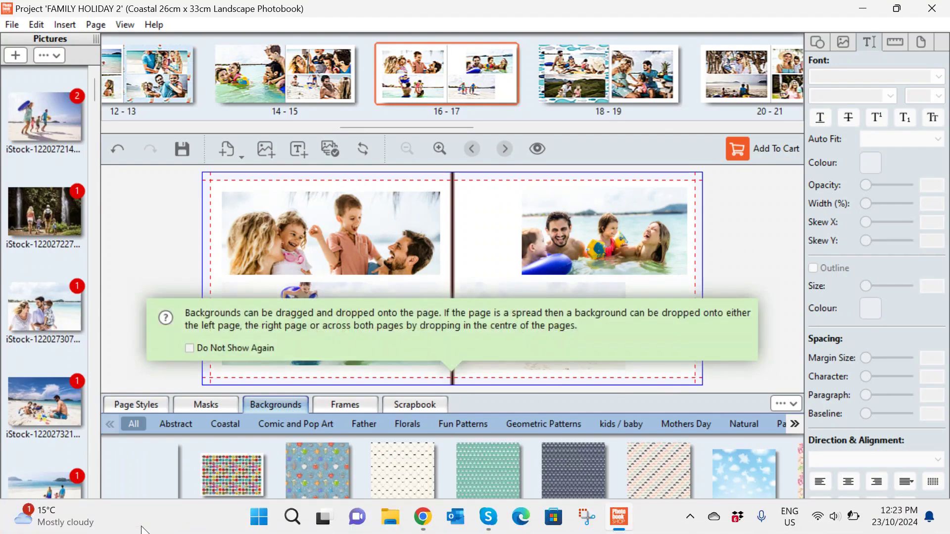
{"action": "scroll", "coordinate": [140, 493], "scroll_direction": "down", "scroll_amount": 10}
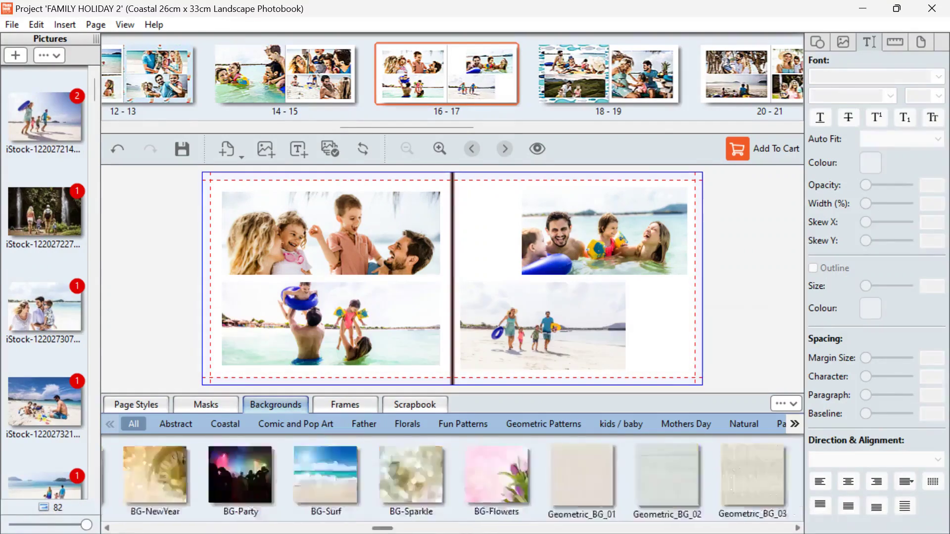
{"action": "scroll", "coordinate": [702, 503], "scroll_direction": "down", "scroll_amount": 5}
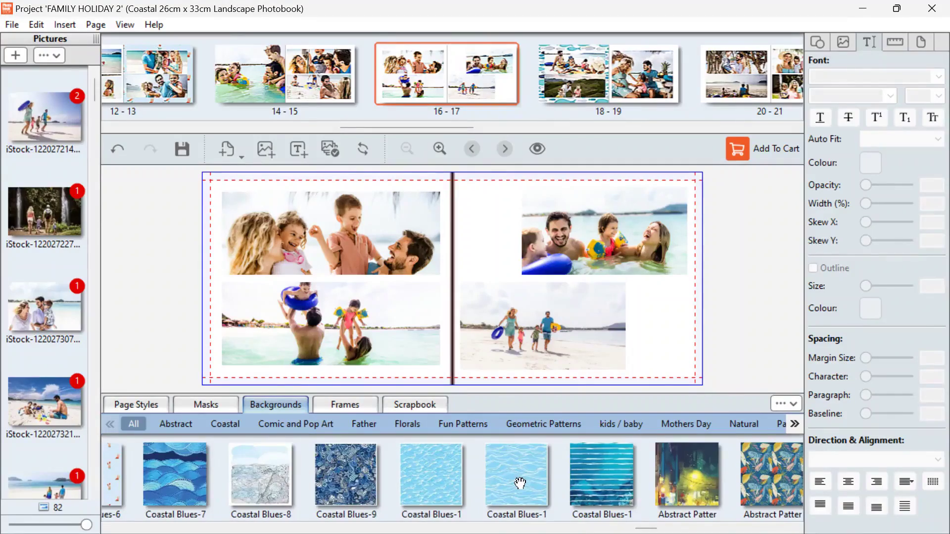
{"action": "left_click_drag", "start_coordinate": [522, 481], "coordinate": [605, 315]}
{"action": "left_click_drag", "start_coordinate": [434, 488], "coordinate": [381, 313]}
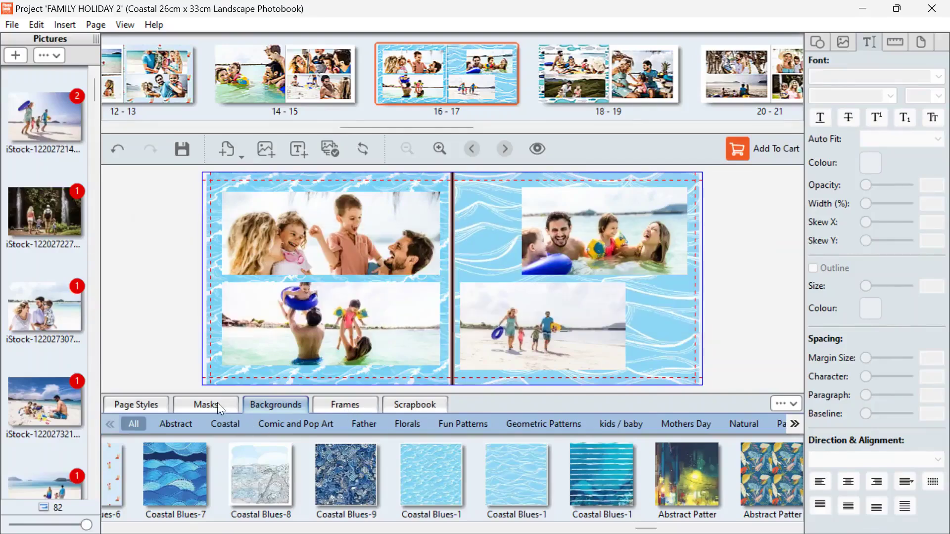
Browse masks, frames and clip-art, then place the BOOM clip art on the right page and delete it.
{"action": "left_click", "coordinate": [217, 403]}
{"action": "left_click", "coordinate": [347, 404]}
{"action": "left_click", "coordinate": [428, 403]}
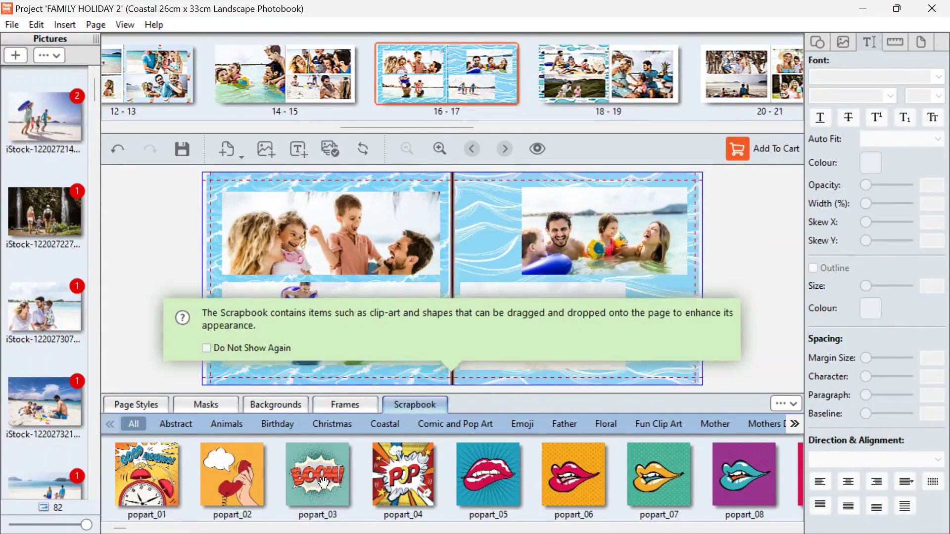
{"action": "left_click_drag", "start_coordinate": [320, 477], "coordinate": [492, 221]}
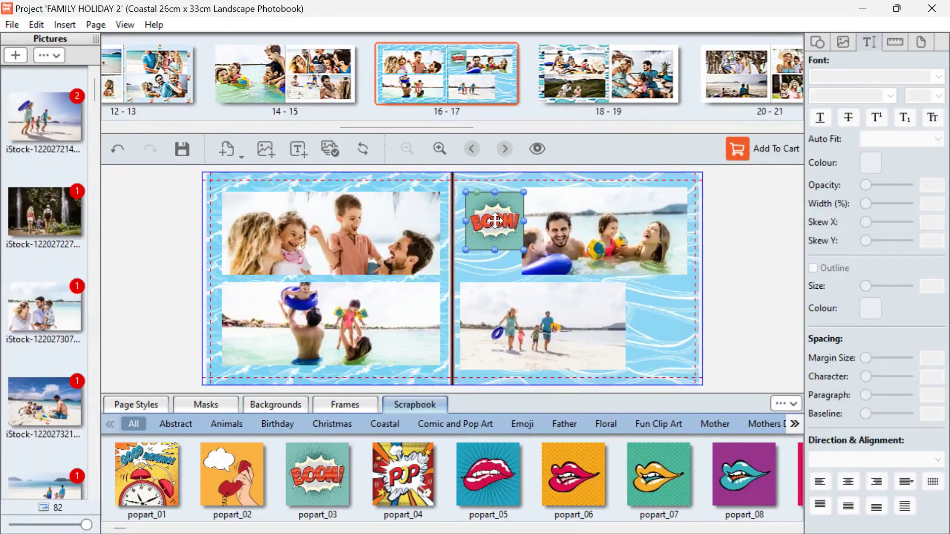
{"action": "key", "text": "Delete"}
{"action": "left_click_drag", "start_coordinate": [426, 126], "coordinate": [648, 221]}
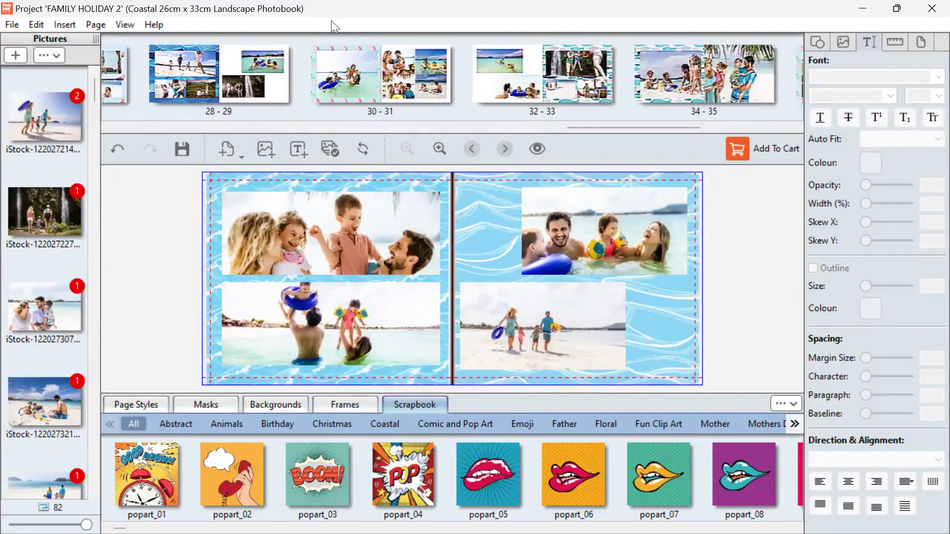
Save the FAMILY HOLIDAY photobook project from the File menu.
{"action": "left_click", "coordinate": [20, 25]}
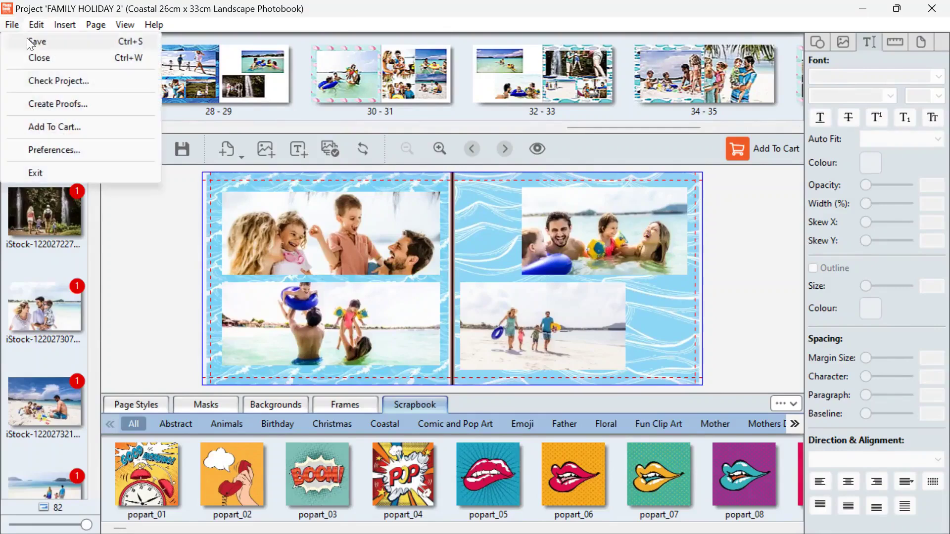
{"action": "left_click", "coordinate": [43, 41]}
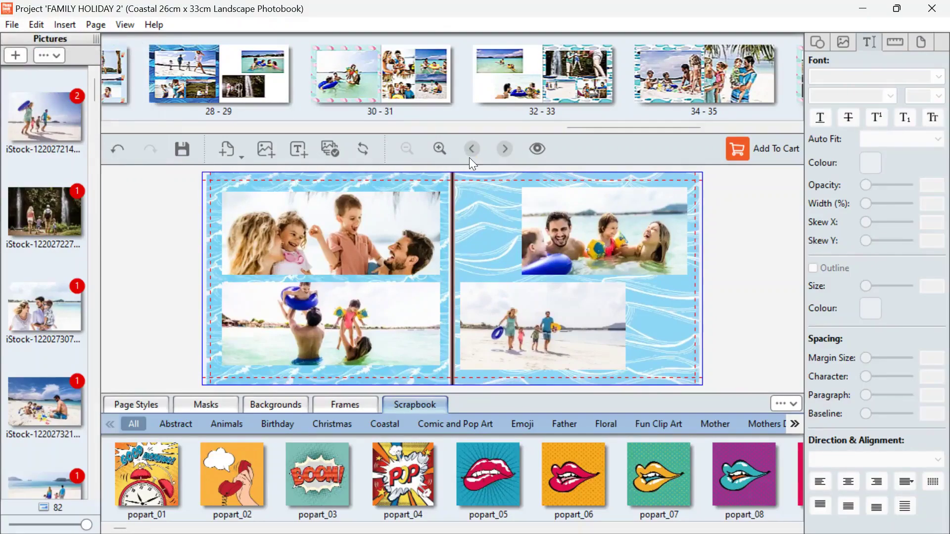